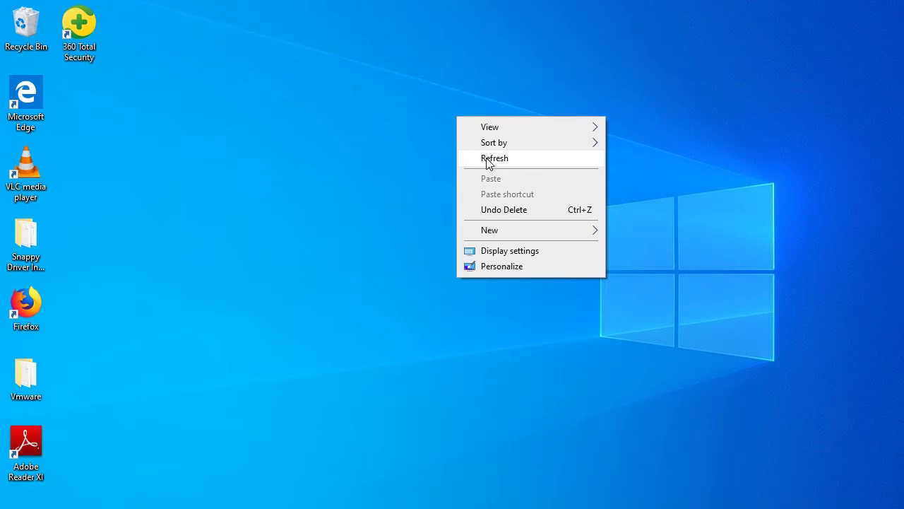
- Refresh the desktop several times, then open the Vmware folder on the desktop
{"action": "left_click", "coordinate": [486, 160]}
{"action": "right_click", "coordinate": [486, 160]}
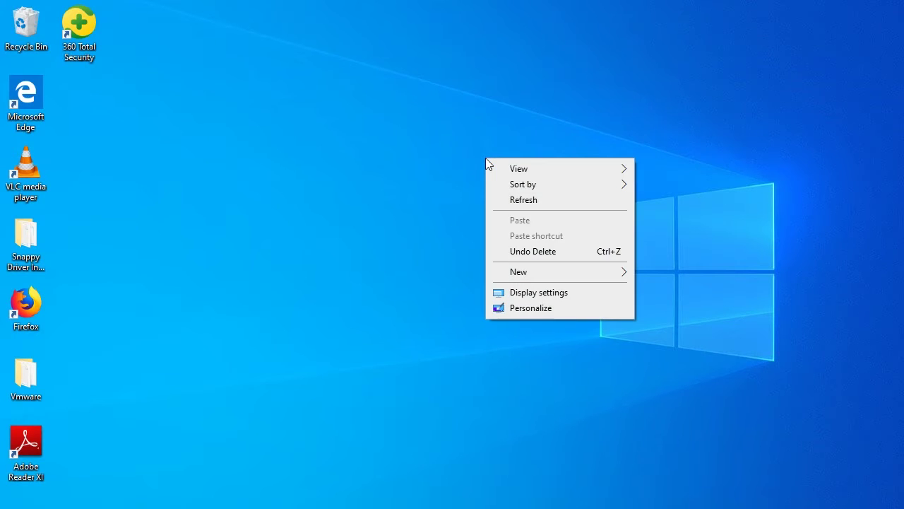
{"action": "left_click", "coordinate": [532, 200]}
{"action": "right_click", "coordinate": [532, 199]}
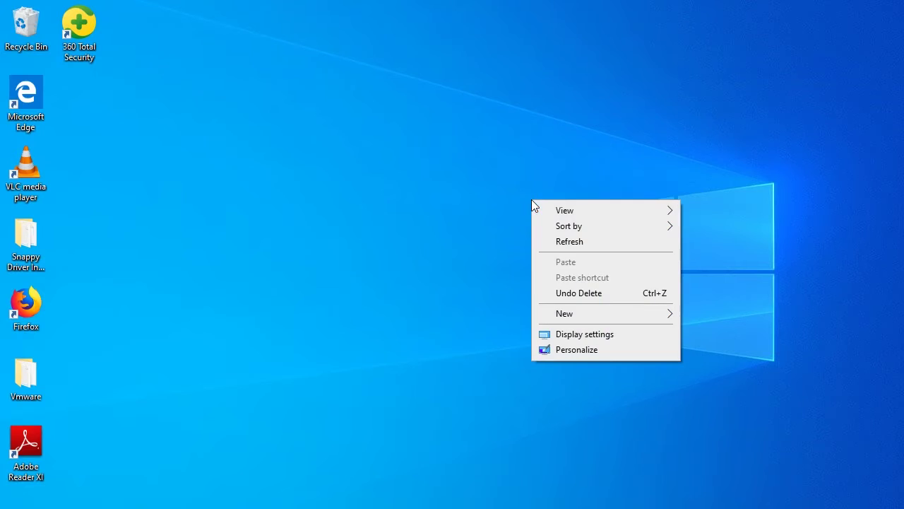
{"action": "left_click", "coordinate": [568, 241]}
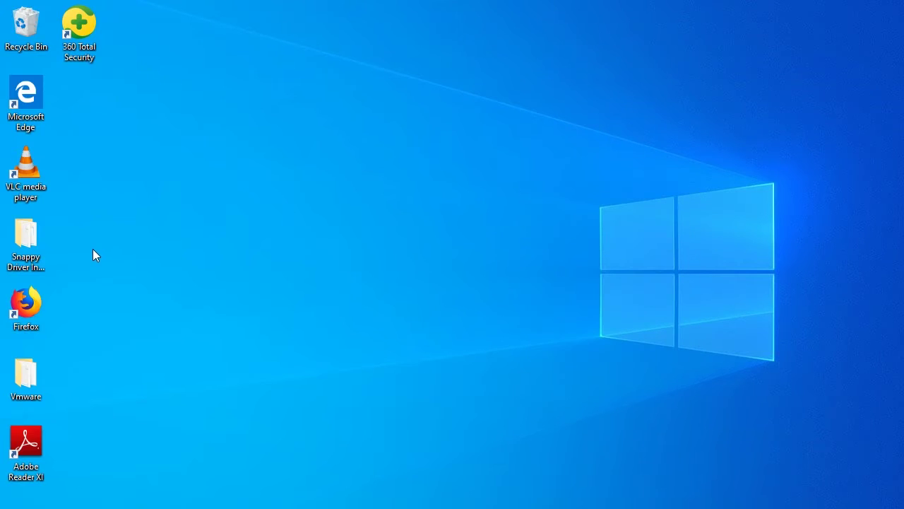
{"action": "double_click", "coordinate": [40, 388]}
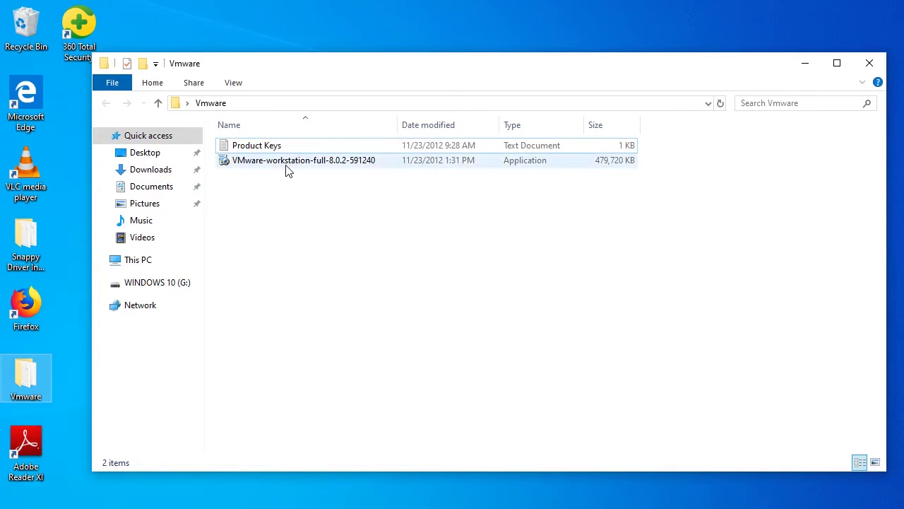
{"action": "mouse_move", "coordinate": [288, 171]}
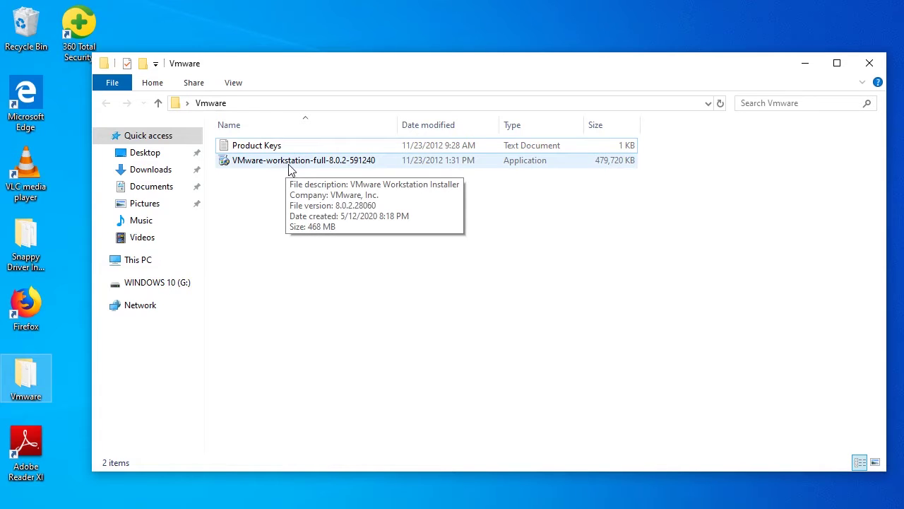
- Launch the VMware-workstation-full-8.0.2-591240 installer and choose the Typical setup
{"action": "double_click", "coordinate": [288, 170]}
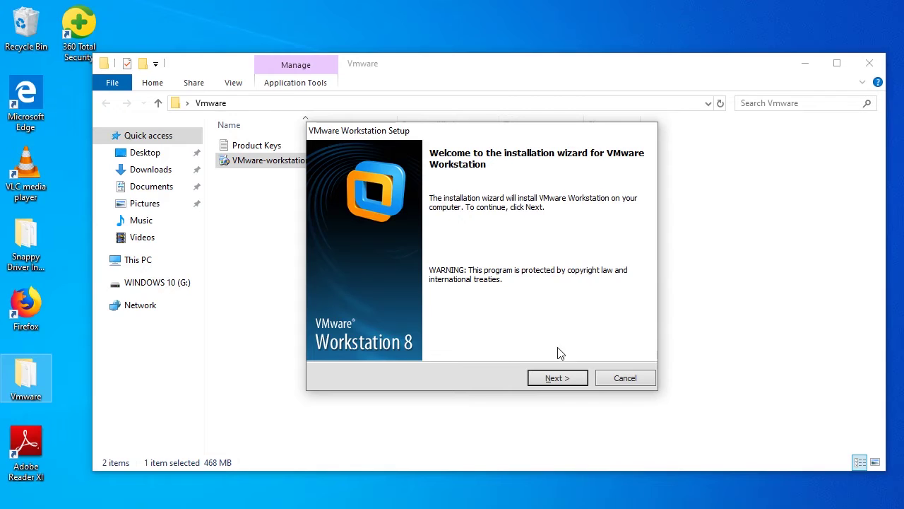
{"action": "left_click", "coordinate": [557, 378]}
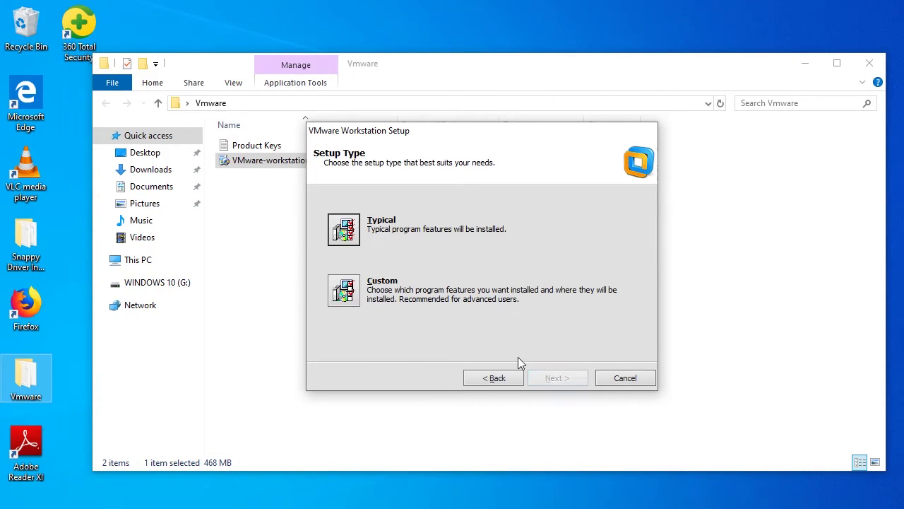
{"action": "left_click", "coordinate": [347, 238]}
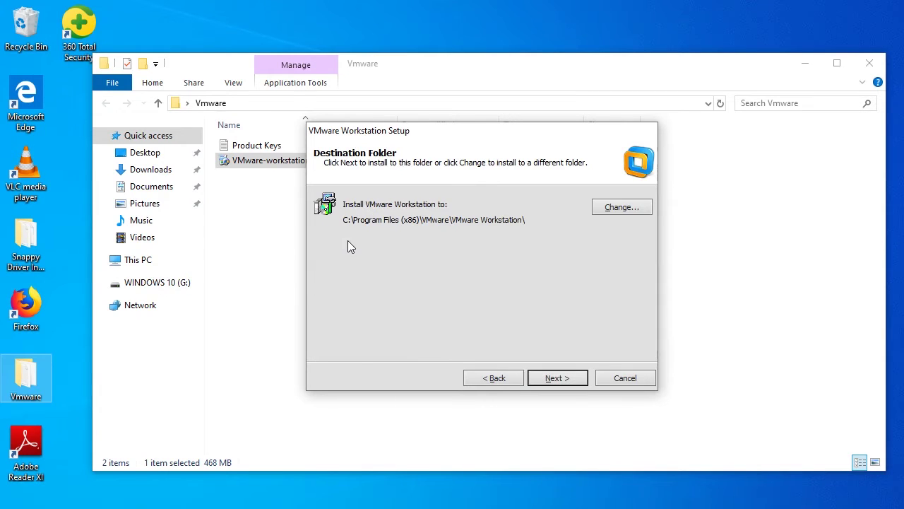
- Keep the default install folder, update checks, feedback and both shortcuts
{"action": "left_click", "coordinate": [556, 378]}
{"action": "left_click", "coordinate": [553, 378]}
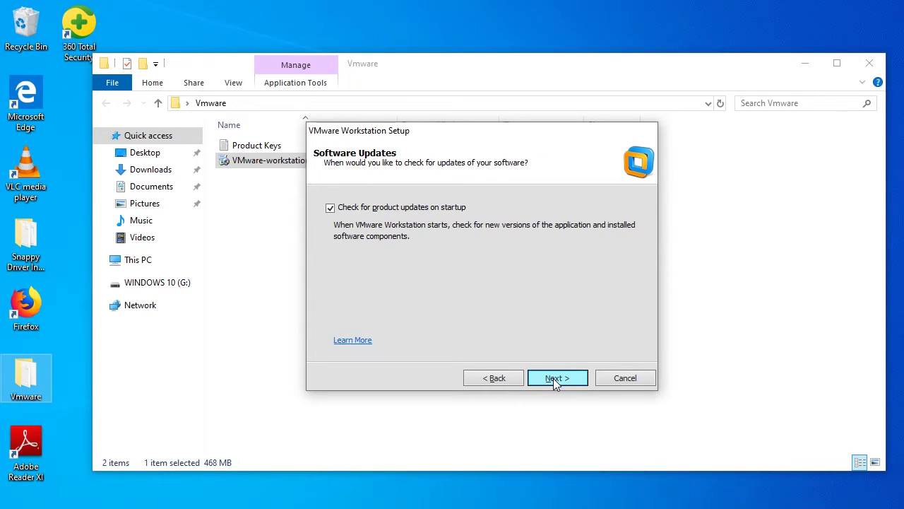
{"action": "left_click", "coordinate": [553, 378]}
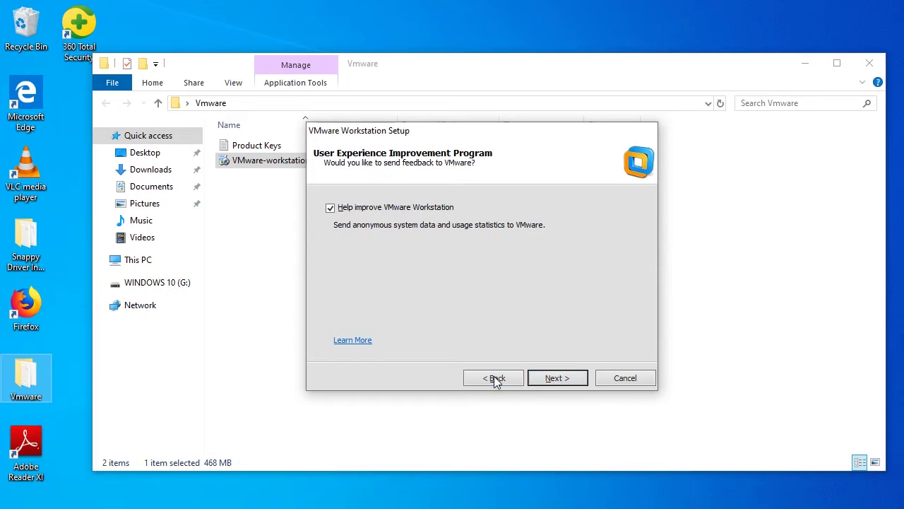
{"action": "left_click", "coordinate": [554, 377]}
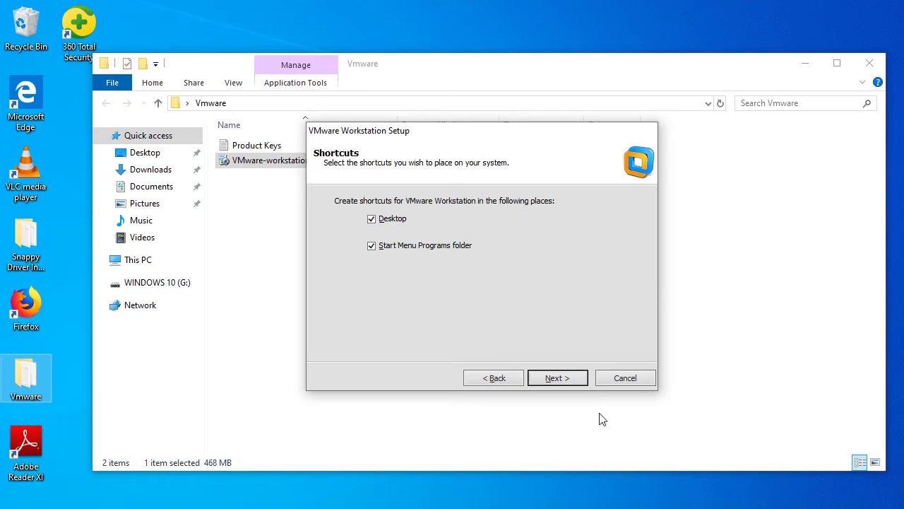
{"action": "left_click", "coordinate": [566, 378]}
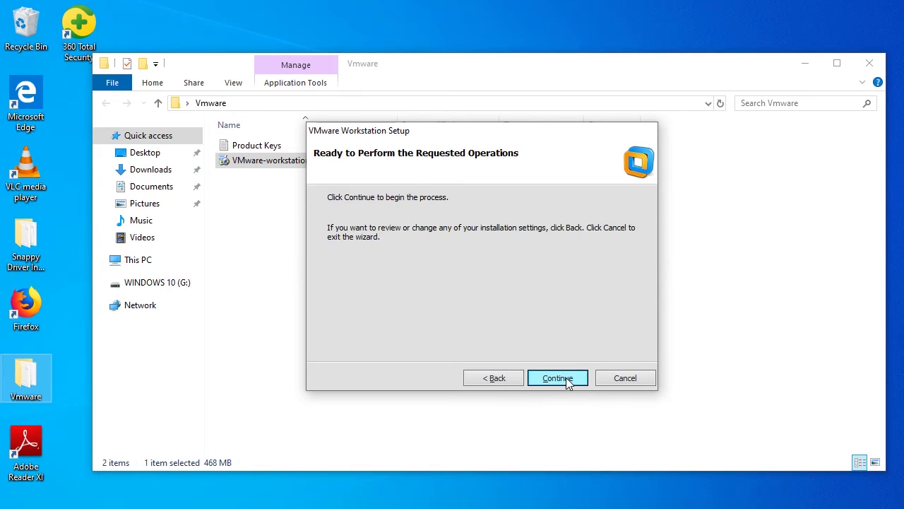
- Install Workstation 8, postpone the restart, close the Vmware folder and select the new Workstation shortcut
{"action": "left_click", "coordinate": [566, 378]}
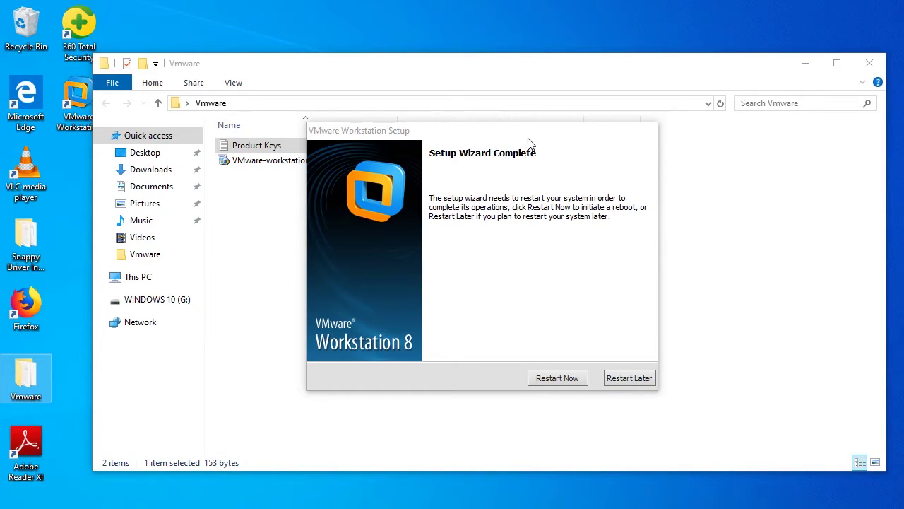
{"action": "left_click", "coordinate": [637, 379]}
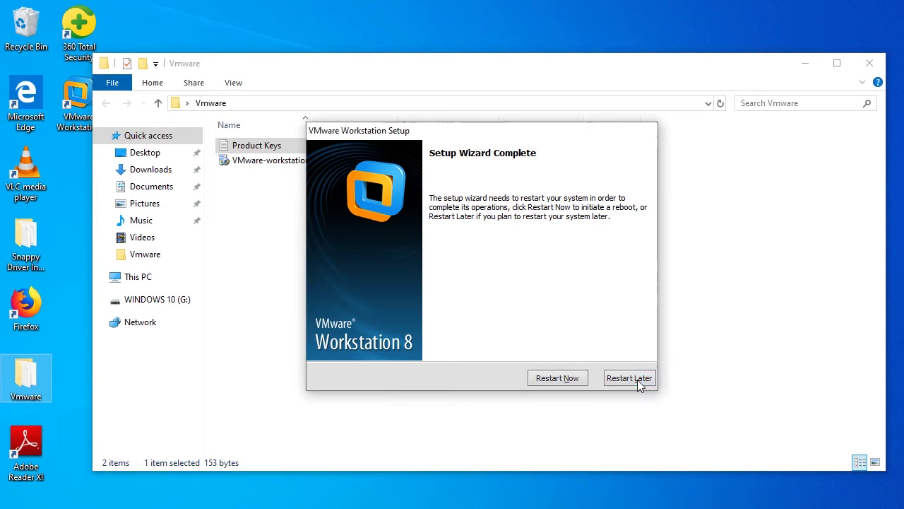
{"action": "left_click", "coordinate": [870, 63]}
{"action": "left_click", "coordinate": [84, 121]}
{"action": "left_click", "coordinate": [84, 120]}
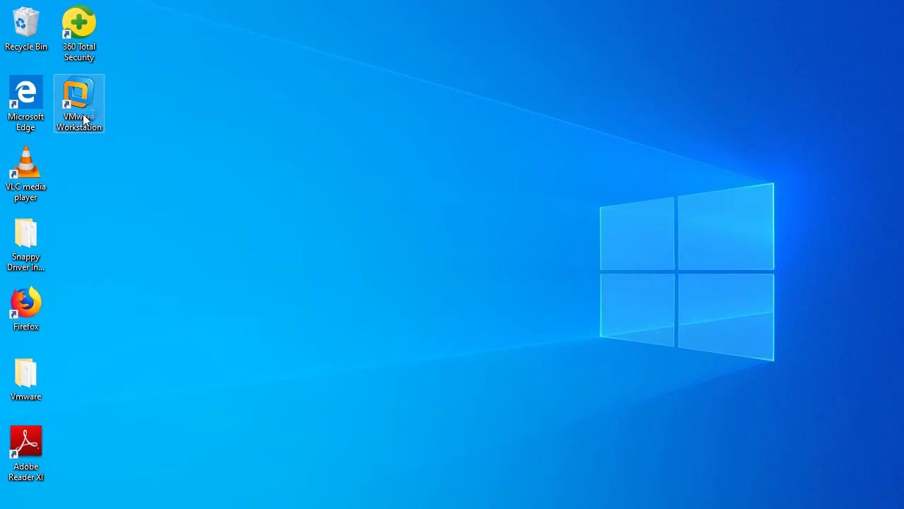
- Accept the VMware Workstation licence terms and confirm them
{"action": "left_click", "coordinate": [207, 108]}
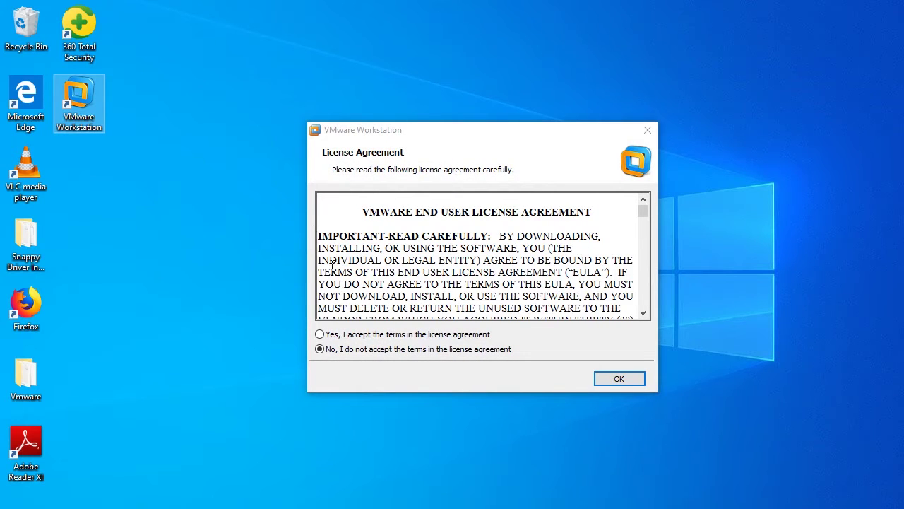
{"action": "left_click", "coordinate": [332, 337]}
{"action": "left_click", "coordinate": [332, 337]}
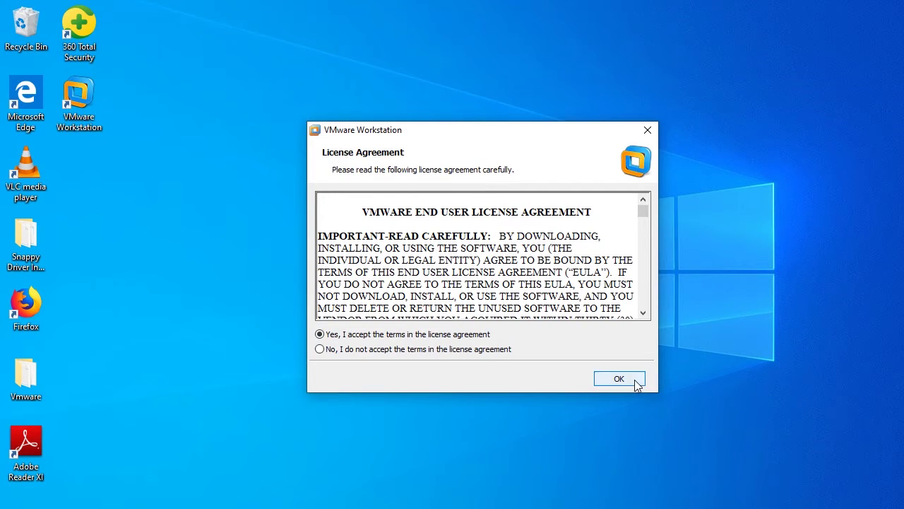
{"action": "left_click", "coordinate": [633, 380]}
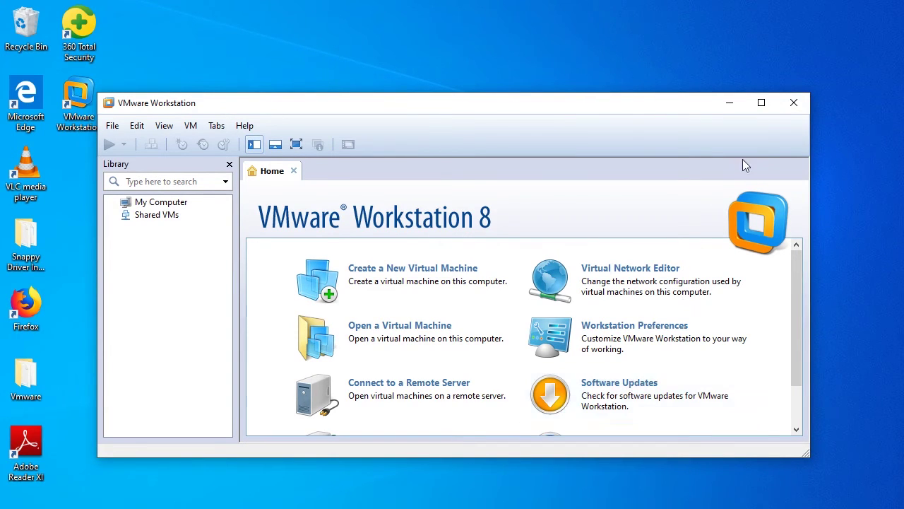
- Maximize Workstation and start the New Virtual Machine Wizard from the Home tab
{"action": "left_click", "coordinate": [762, 104]}
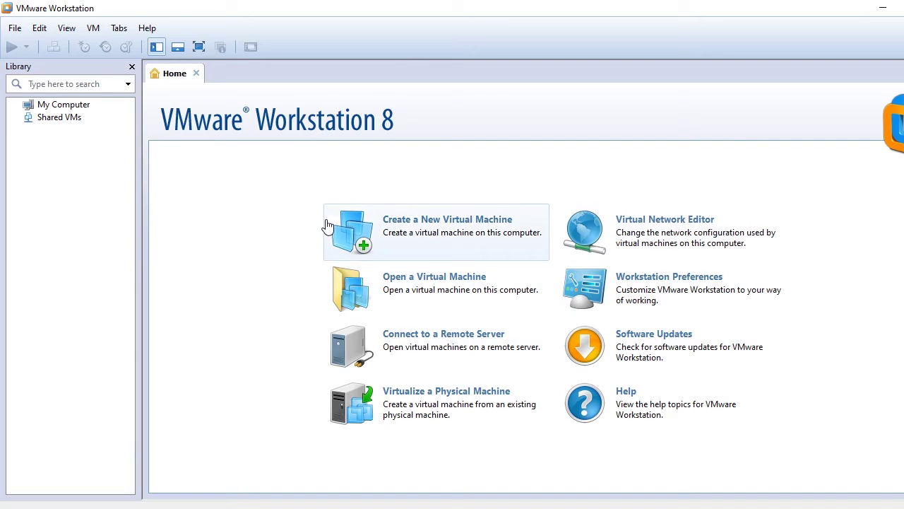
{"action": "left_click", "coordinate": [419, 222]}
{"action": "left_click", "coordinate": [443, 224]}
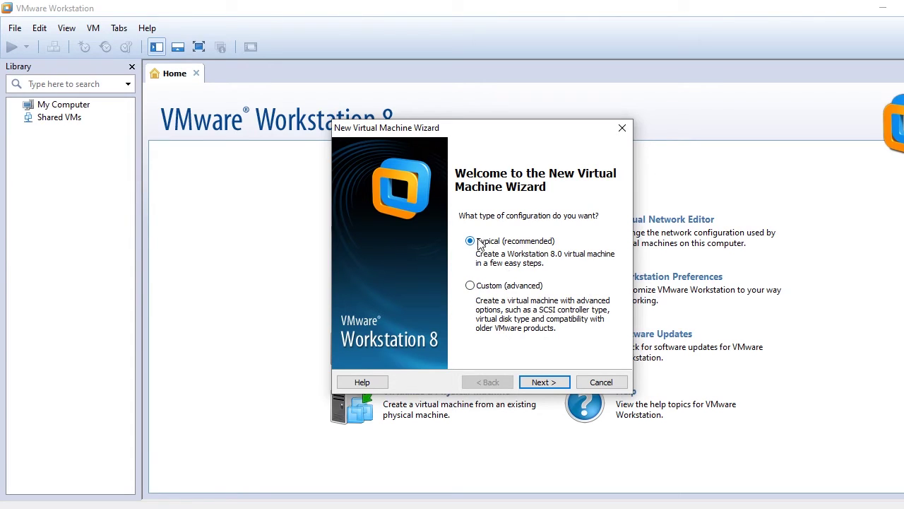
- Keep the Typical configuration, choose to install the OS later, and select Linux as guest
{"action": "left_click", "coordinate": [550, 382]}
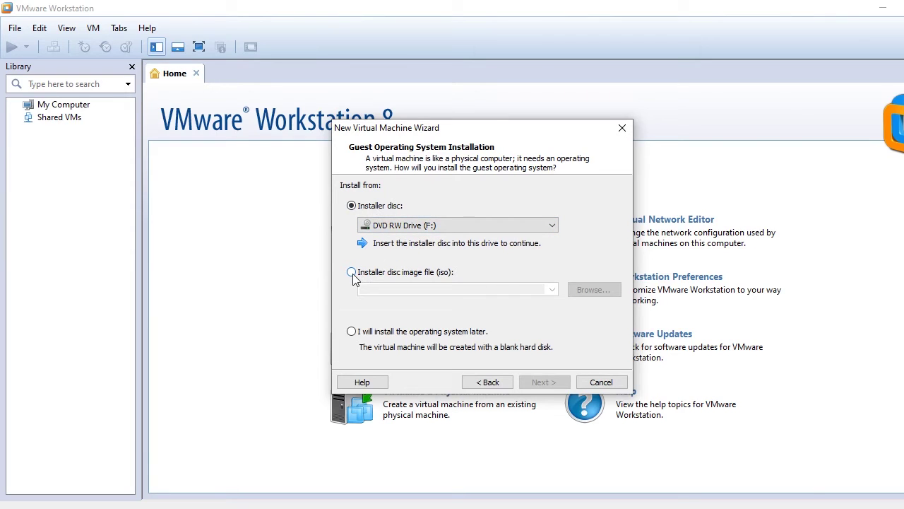
{"action": "left_click", "coordinate": [357, 336]}
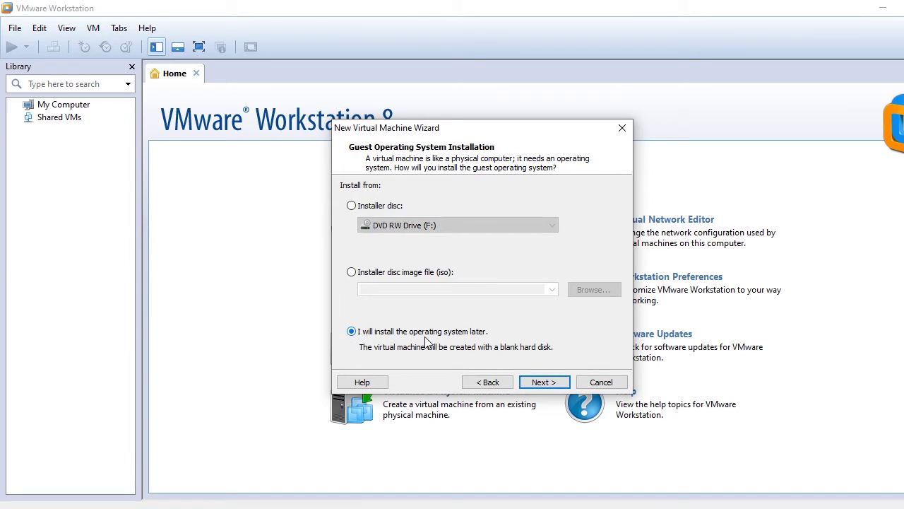
{"action": "left_click", "coordinate": [544, 384]}
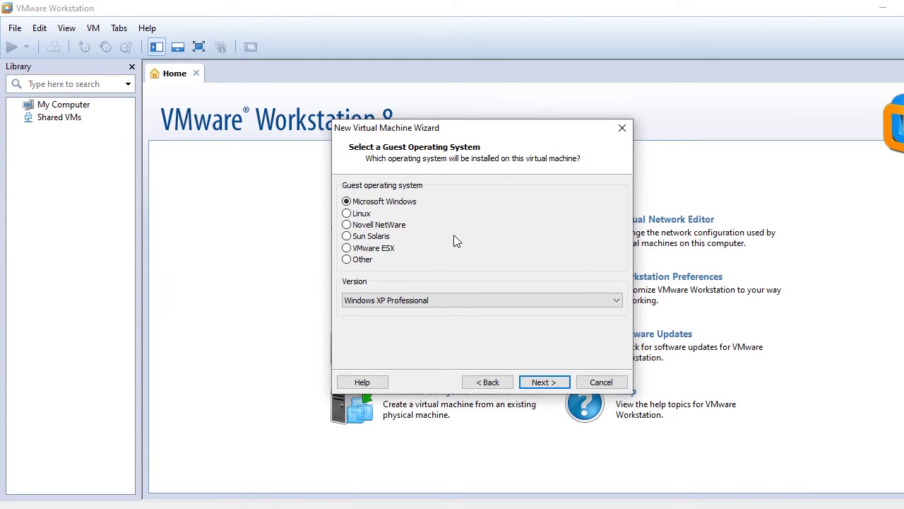
{"action": "left_click", "coordinate": [347, 214]}
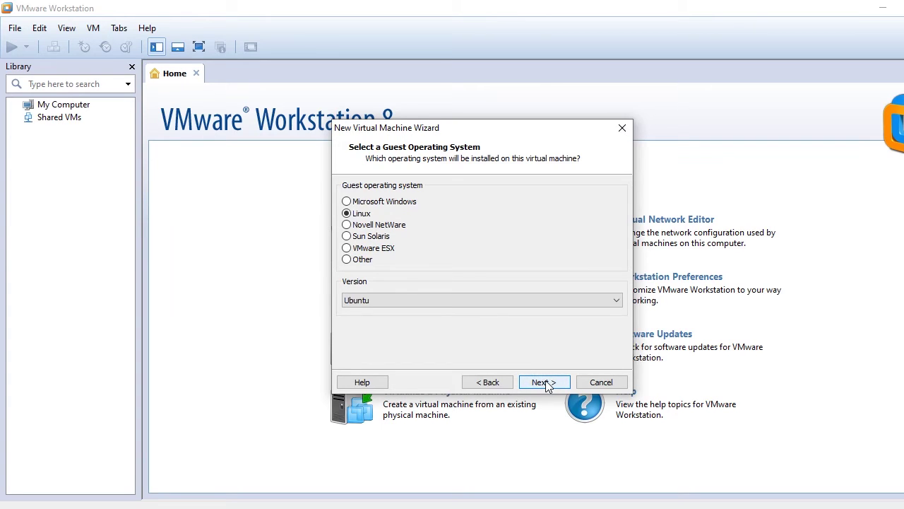
- Name the new virtual machine Cyber1
{"action": "left_click", "coordinate": [544, 383]}
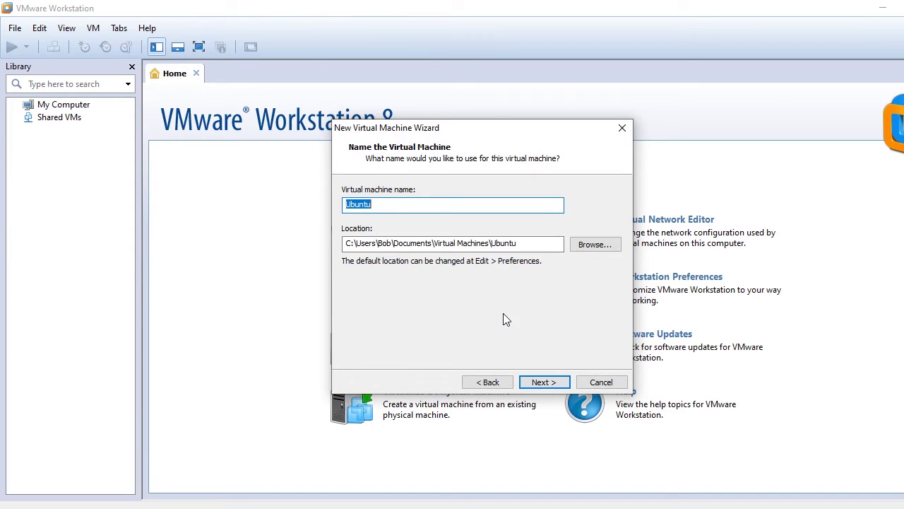
{"action": "key", "text": "BackSpace"}
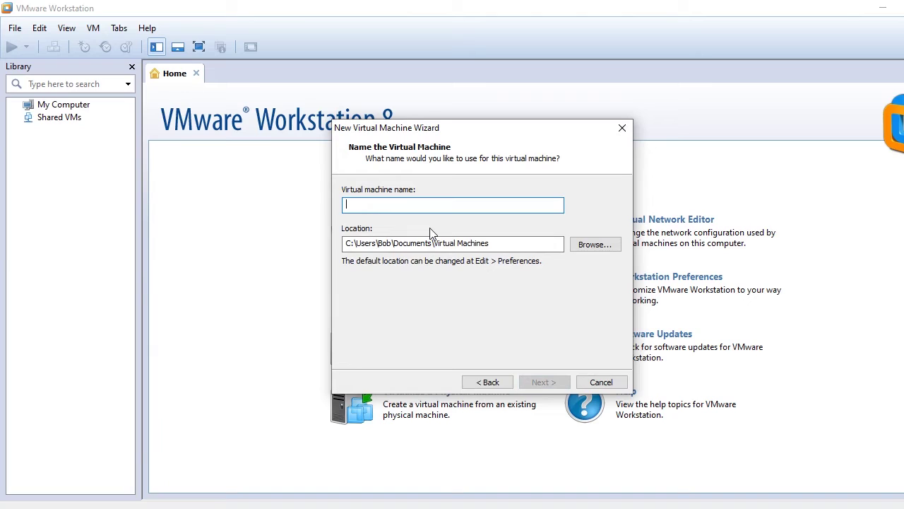
{"action": "type", "text": "Cyb"}
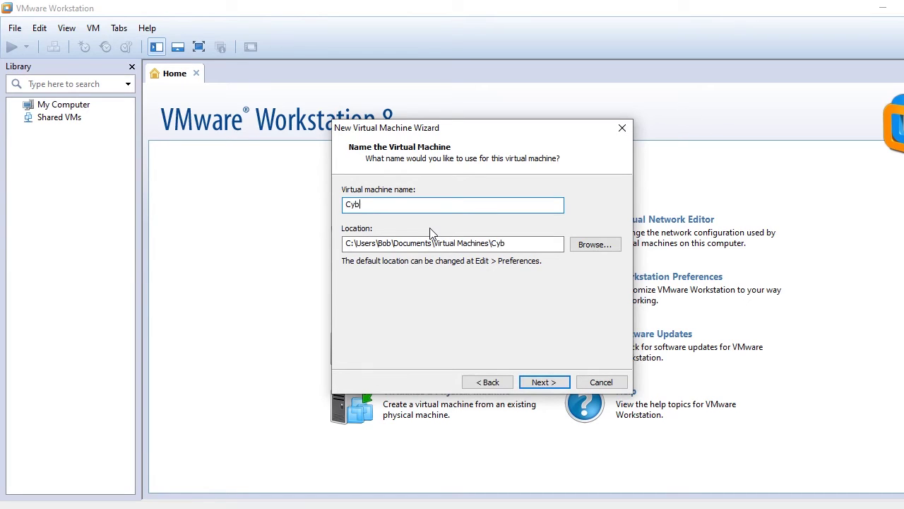
{"action": "type", "text": "er1"}
- Keep the maximum disk size at 20.0 GB split into multiple files
{"action": "left_click", "coordinate": [536, 383]}
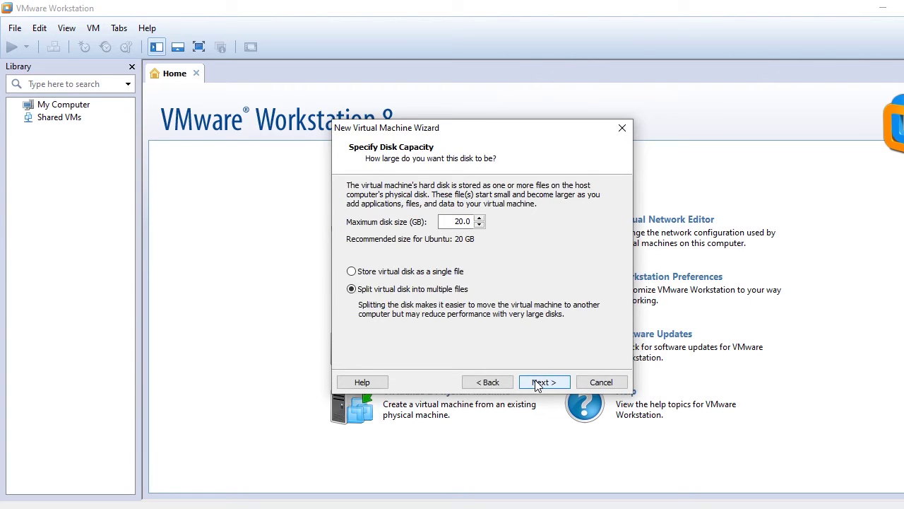
{"action": "left_click", "coordinate": [479, 219]}
{"action": "left_click", "coordinate": [480, 224]}
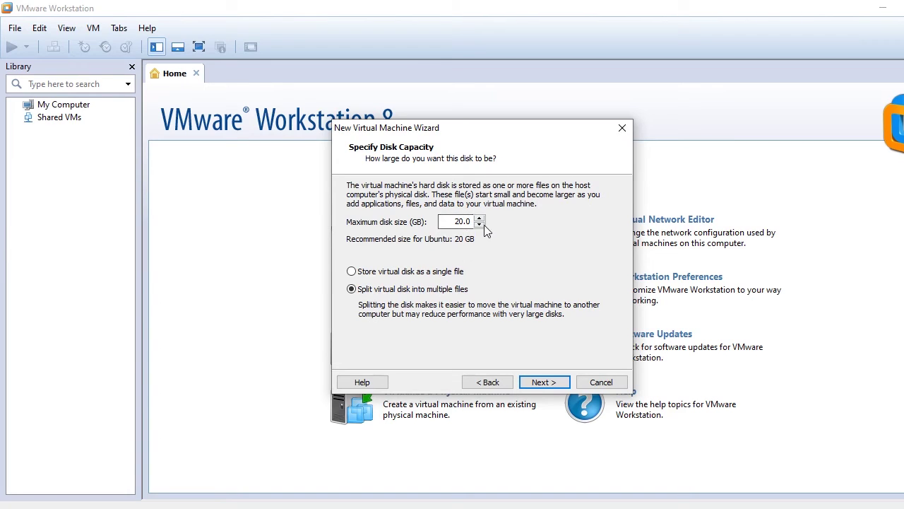
{"action": "left_click", "coordinate": [462, 223]}
- Review the network and memory hardware without changes, then finish creating Cyber1
{"action": "left_click", "coordinate": [557, 383]}
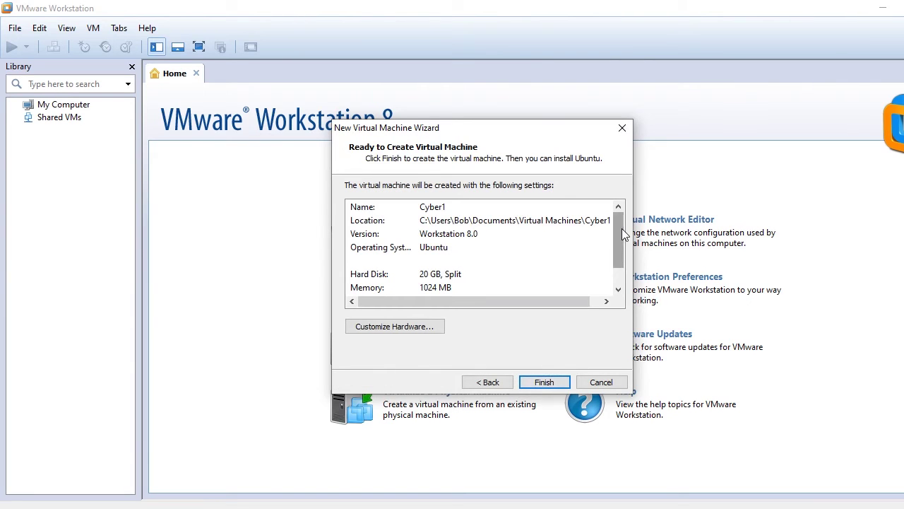
{"action": "left_click_drag", "start_coordinate": [622, 229], "coordinate": [621, 256]}
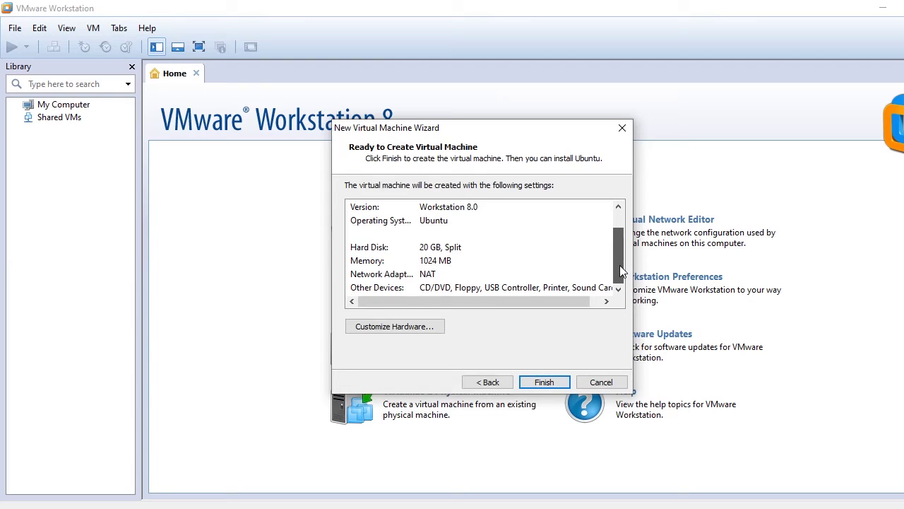
{"action": "left_click", "coordinate": [414, 328]}
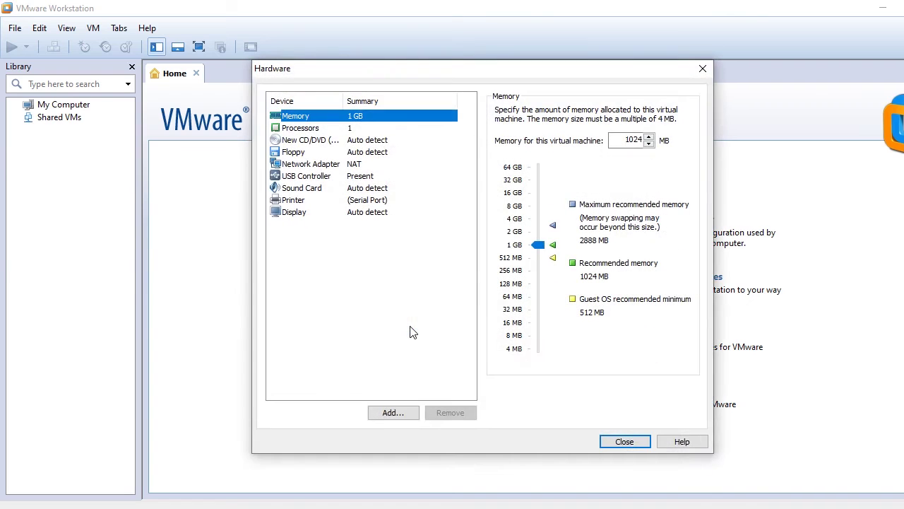
{"action": "left_click", "coordinate": [309, 168]}
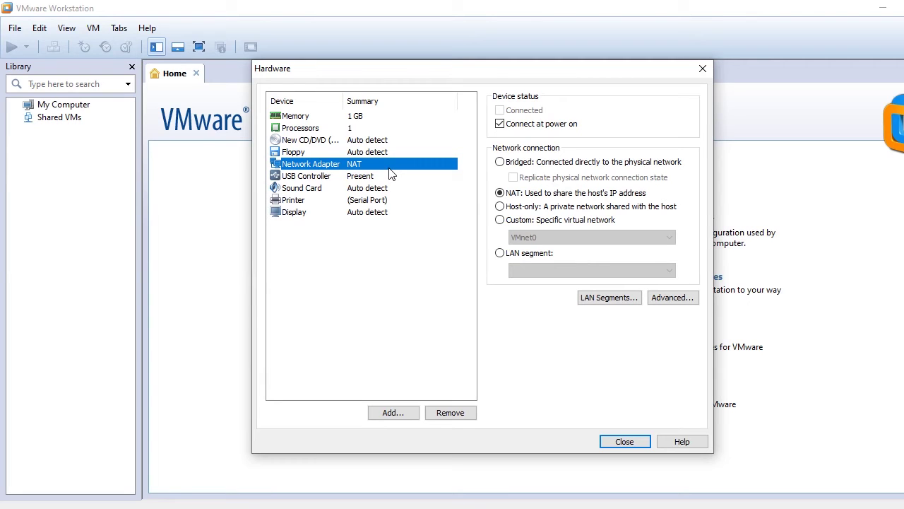
{"action": "left_click", "coordinate": [314, 117]}
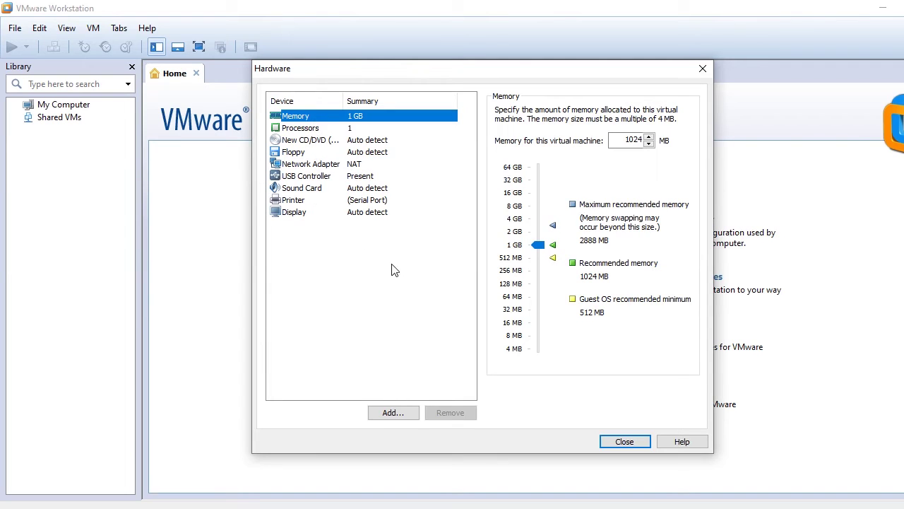
{"action": "left_click", "coordinate": [618, 443]}
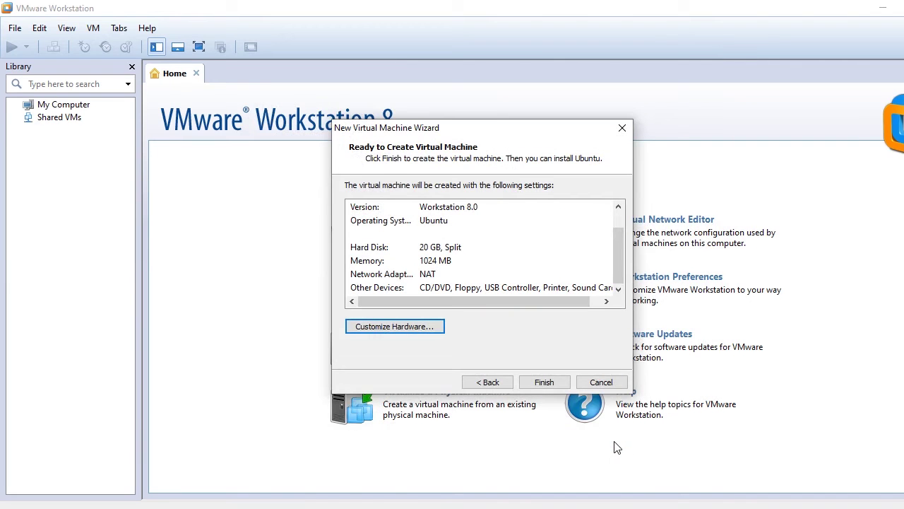
{"action": "left_click", "coordinate": [544, 382]}
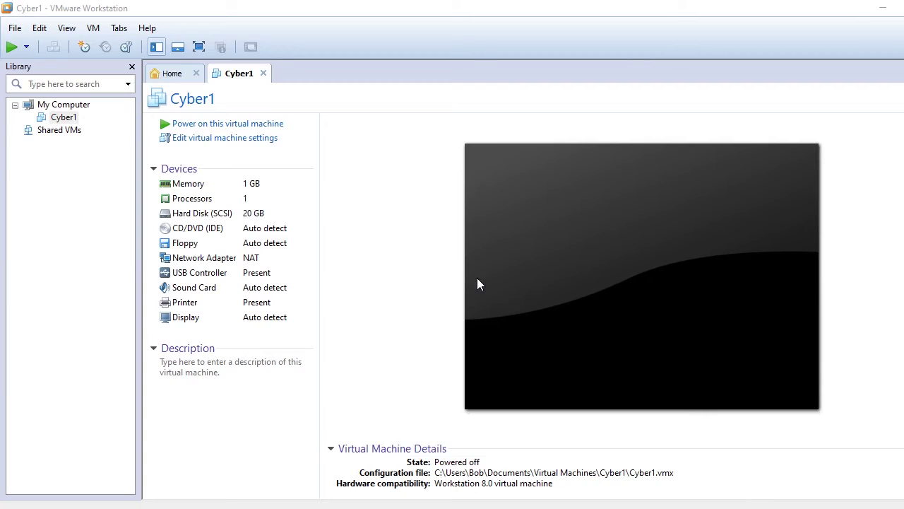
- Open the settings for Cyber1's CD/DVD (IDE) drive
{"action": "left_click", "coordinate": [188, 233]}
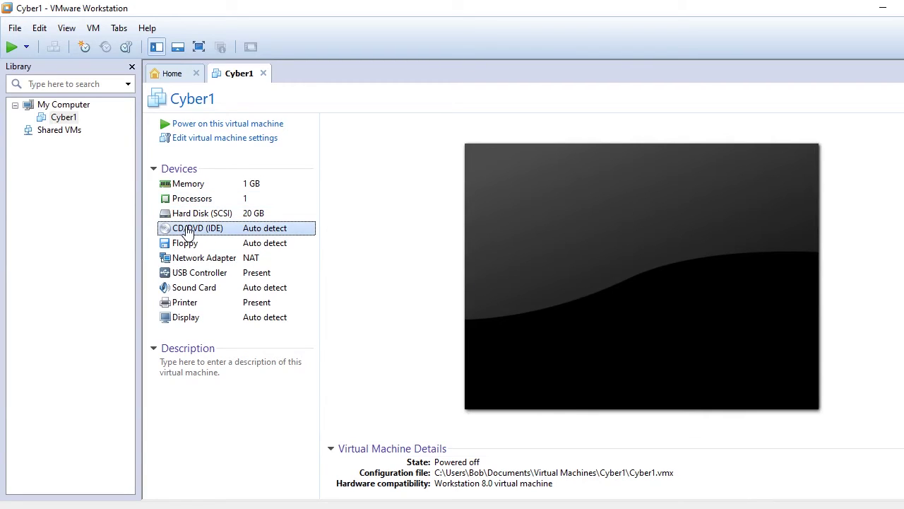
{"action": "double_click", "coordinate": [183, 234]}
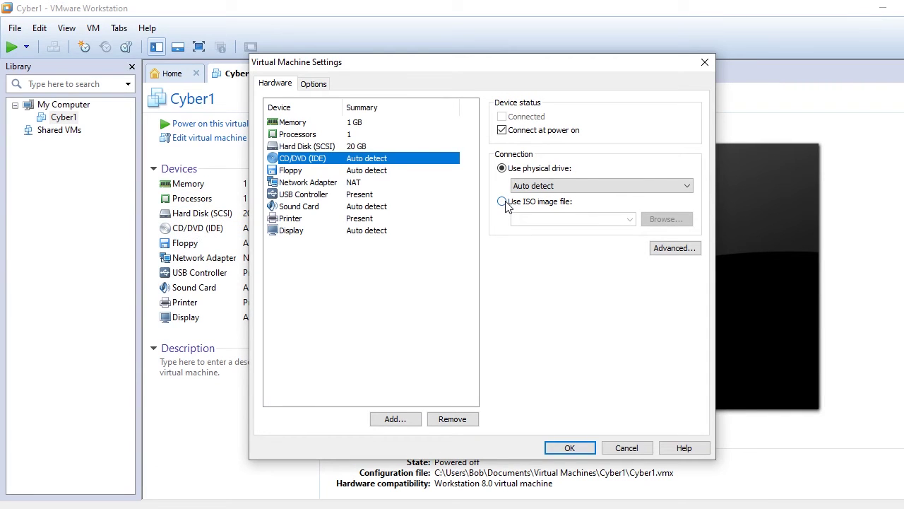
- Set the CD/DVD drive to use kali-linux-2016.1-amd64.iso from WINDOWS 10 (G:) and apply
{"action": "left_click", "coordinate": [503, 203]}
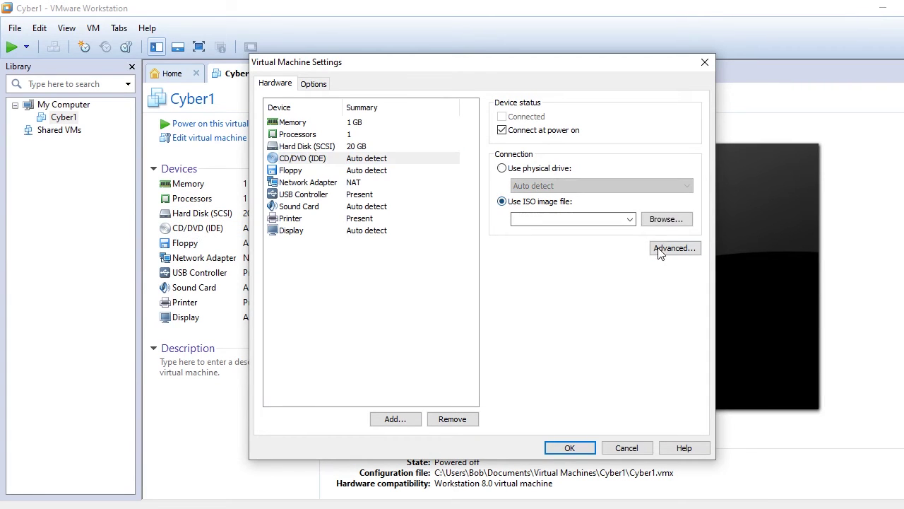
{"action": "left_click", "coordinate": [664, 222]}
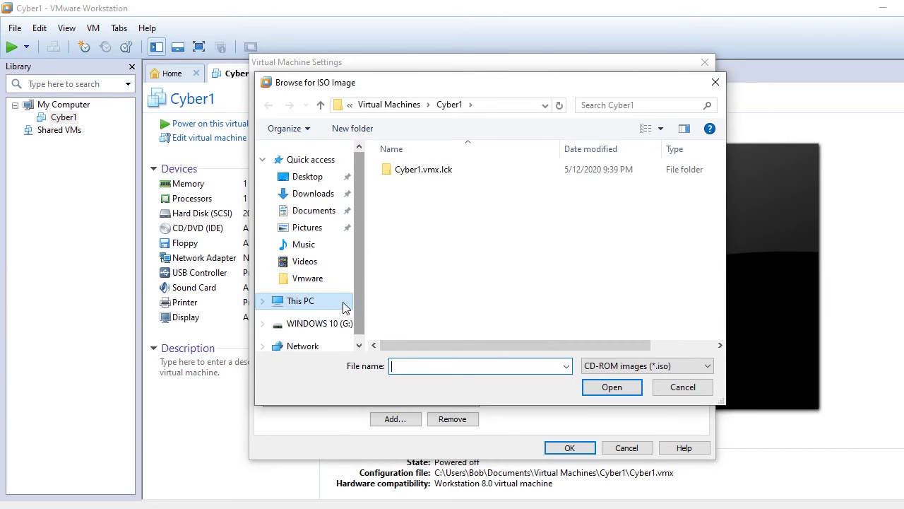
{"action": "left_click", "coordinate": [335, 324]}
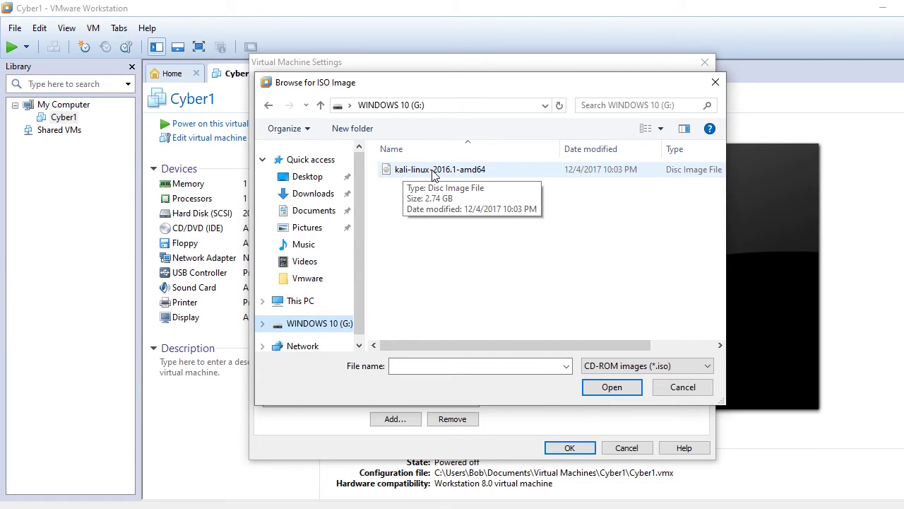
{"action": "double_click", "coordinate": [433, 171]}
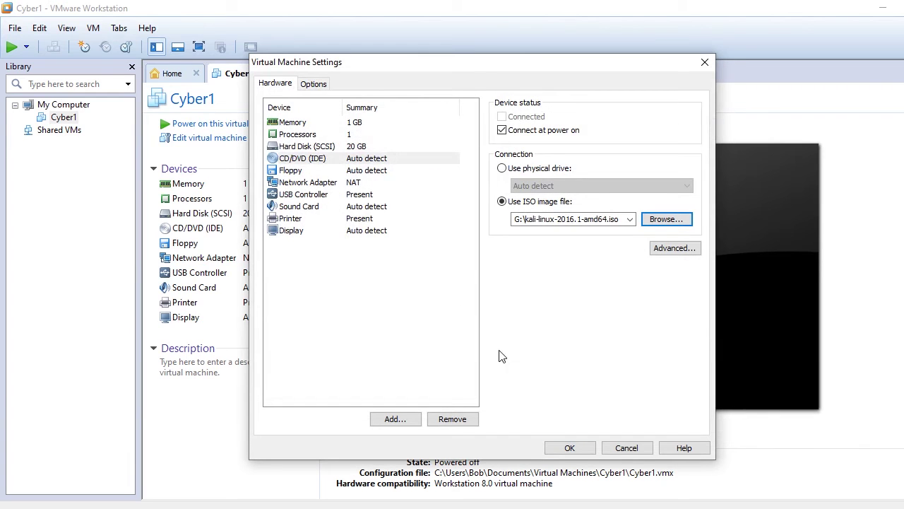
{"action": "left_click", "coordinate": [571, 448]}
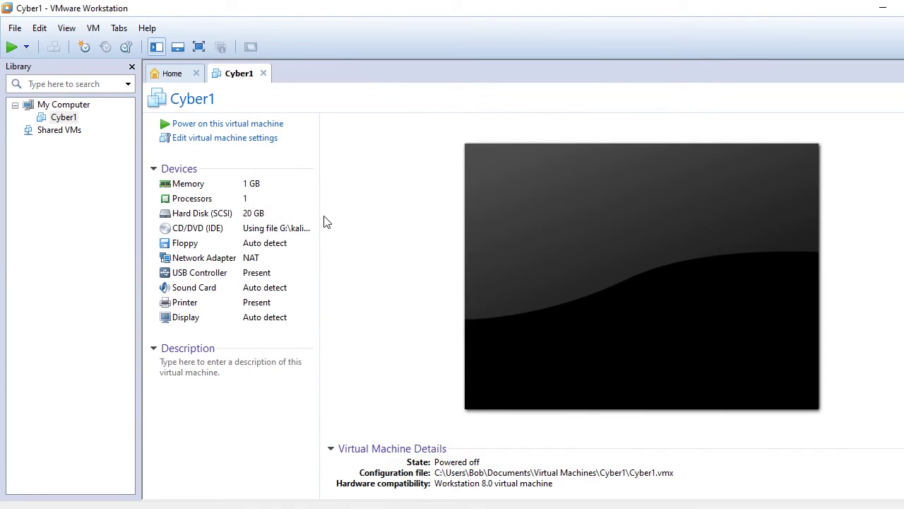
- Power on Cyber1, then dismiss the keyboard hook warning and the Removable Devices notice
{"action": "left_click", "coordinate": [241, 125]}
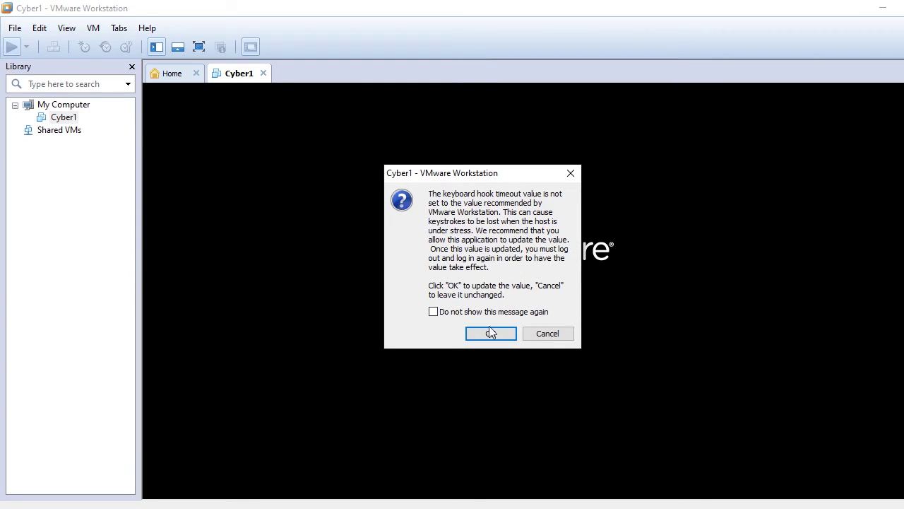
{"action": "left_click", "coordinate": [534, 335]}
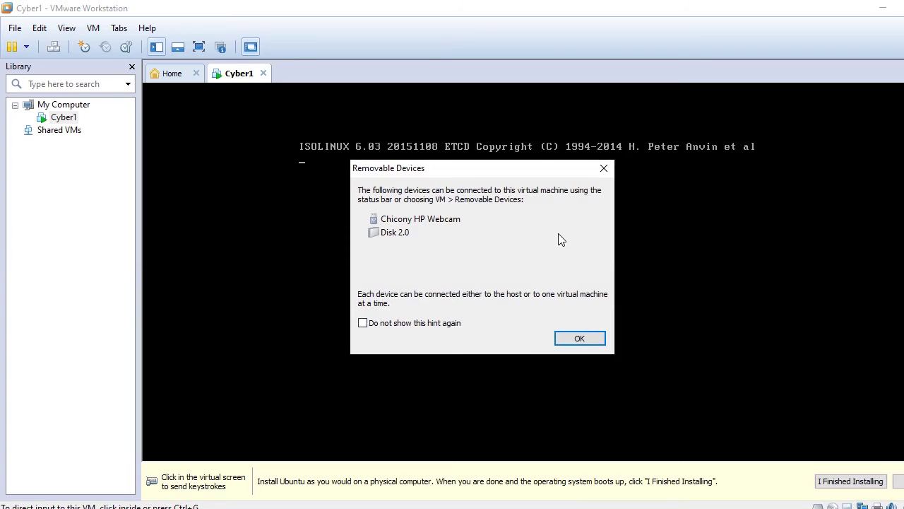
{"action": "left_click", "coordinate": [604, 168]}
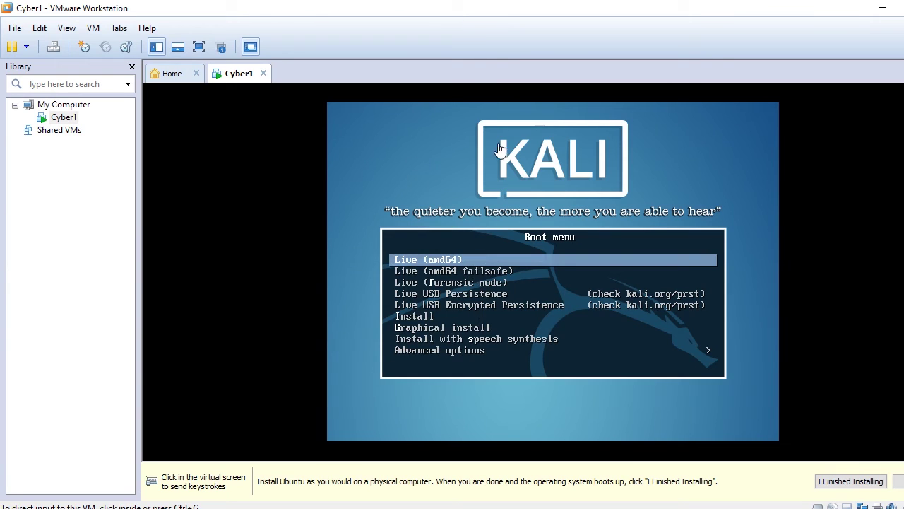
- Highlight Graphical install in Cyber1's Kali boot menu and start it
{"action": "left_click", "coordinate": [443, 203]}
{"action": "key", "text": "Down"}
{"action": "key", "text": "Down"}
{"action": "key", "text": "Down"}
{"action": "key", "text": "Down"}
{"action": "key", "text": "Down"}
{"action": "key", "text": "Down"}
{"action": "key", "text": "Down"}
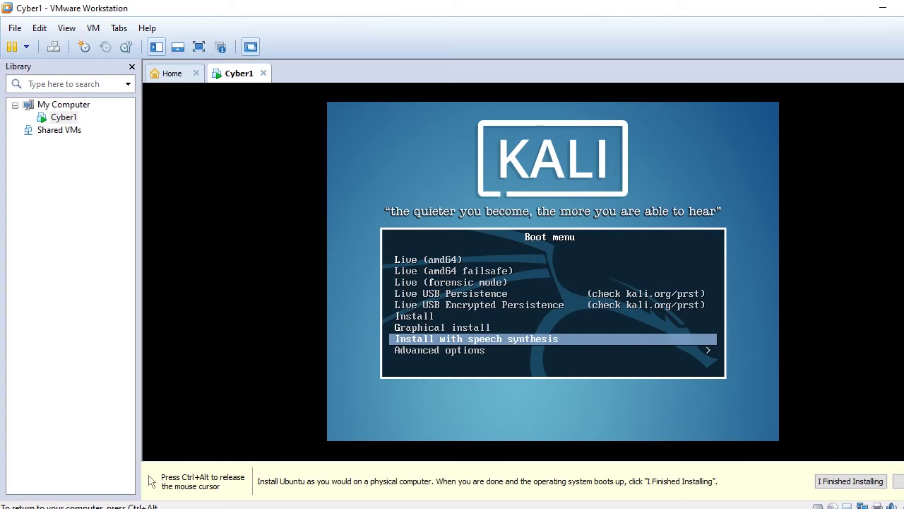
{"action": "key", "text": "Up"}
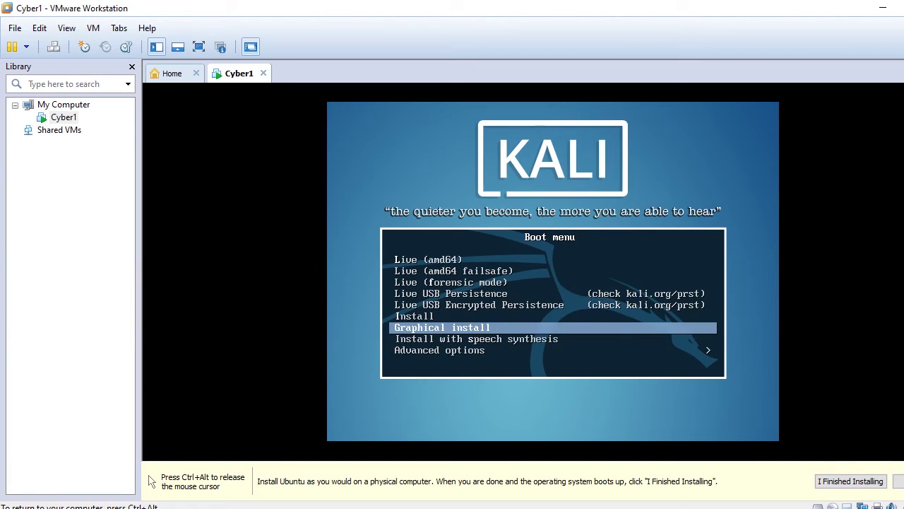
{"action": "key", "text": "Up"}
{"action": "key", "text": "Down"}
{"action": "key", "text": "Up"}
{"action": "key", "text": "Down"}
{"action": "key", "text": "Down"}
{"action": "key", "text": "Up"}
{"action": "key", "text": "Return"}
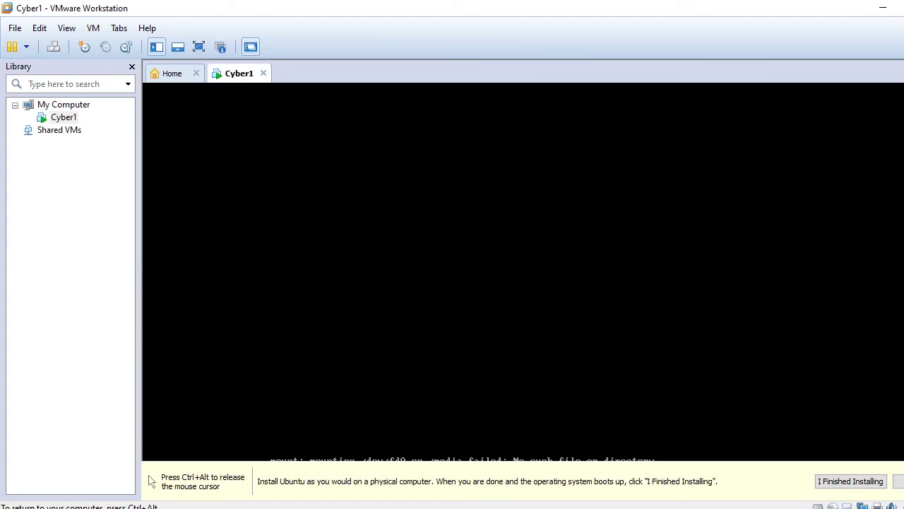
- Release input from the VM to the host and switch Cyber1 to full screen
{"action": "key", "text": "ctrl+alt"}
{"action": "left_click", "coordinate": [444, 85]}
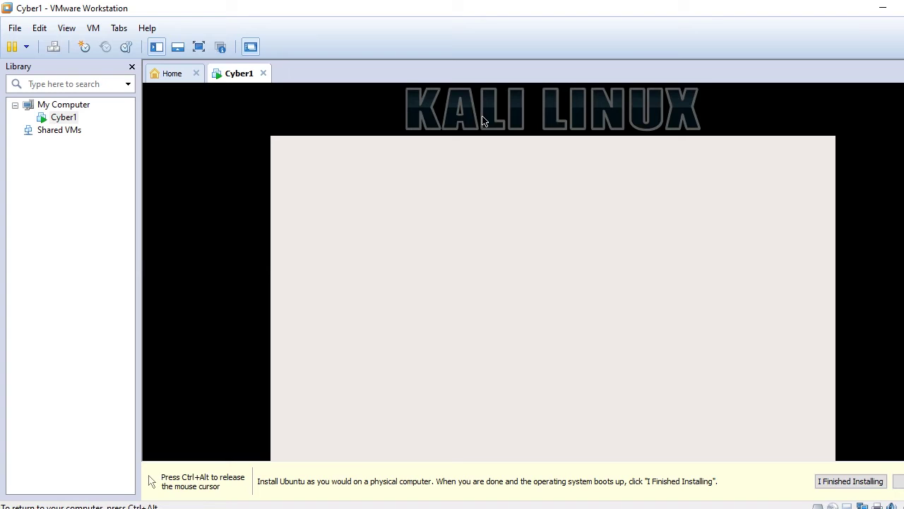
{"action": "key", "text": "ctrl+alt"}
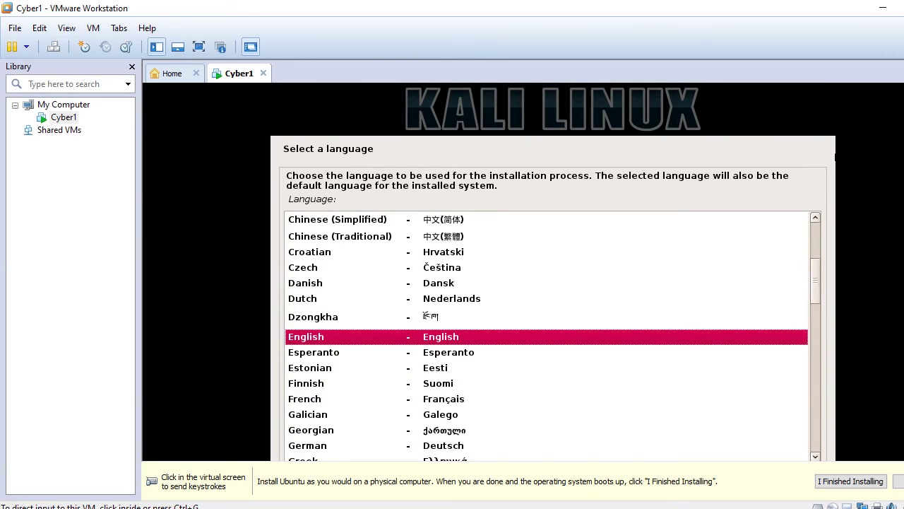
{"action": "key", "text": "ctrl+g"}
{"action": "key", "text": "ctrl+alt"}
{"action": "left_click", "coordinate": [207, 44]}
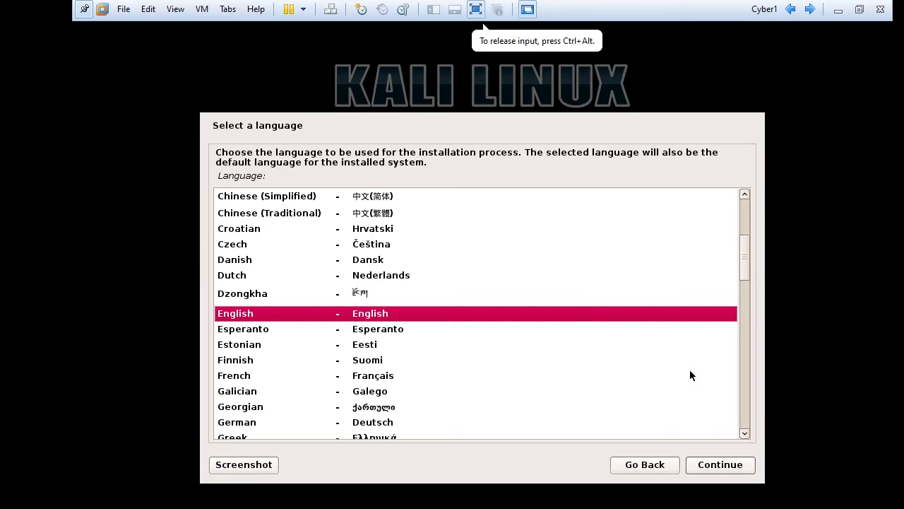
- Choose English as the installer language and United States as the location
{"action": "left_click", "coordinate": [717, 464]}
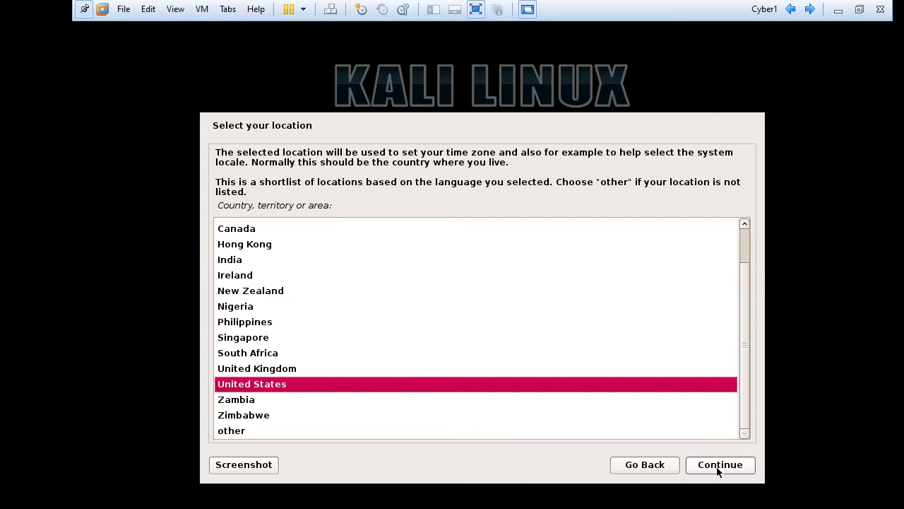
{"action": "left_click", "coordinate": [247, 432]}
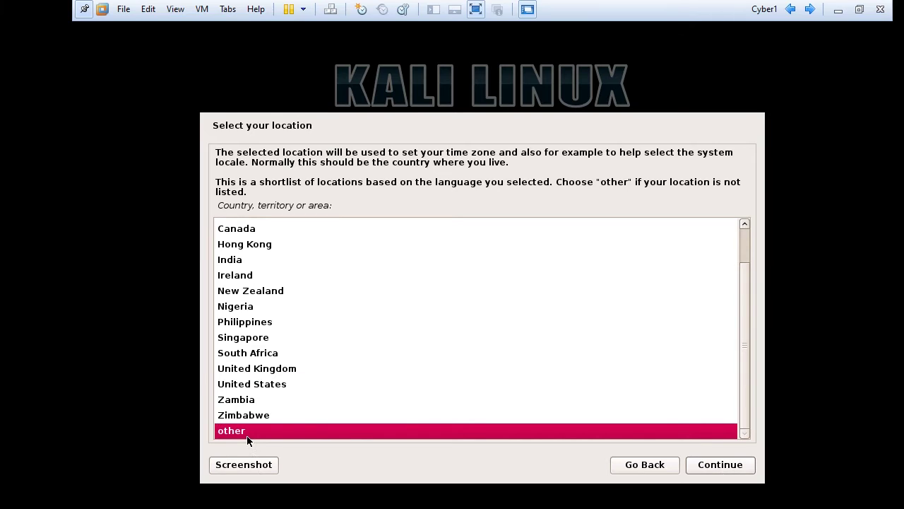
{"action": "key", "text": "Up"}
{"action": "key", "text": "Up"}
{"action": "key", "text": "Up"}
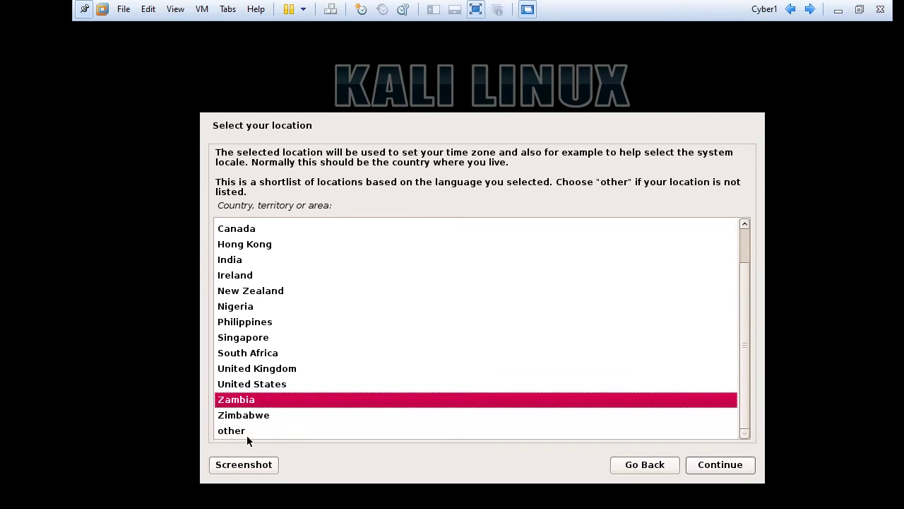
{"action": "left_click", "coordinate": [717, 464]}
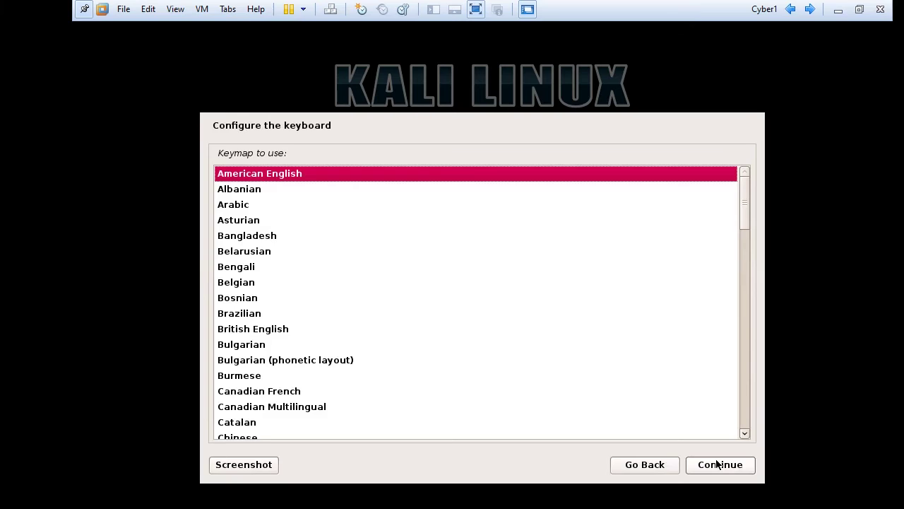
- Accept American English as the keymap and continue to the Hostname page
{"action": "left_click", "coordinate": [718, 464]}
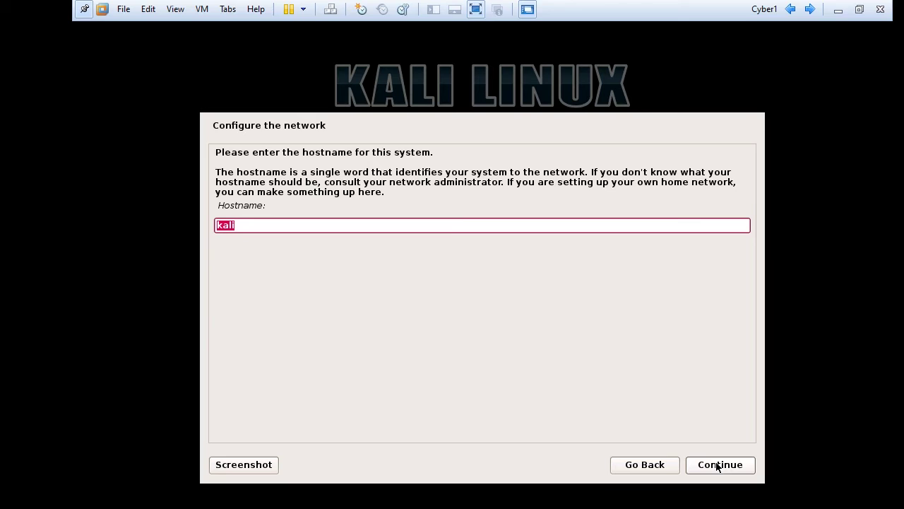
- Keep 'kali' as the hostname and continue with the domain name empty
{"action": "left_click", "coordinate": [717, 464]}
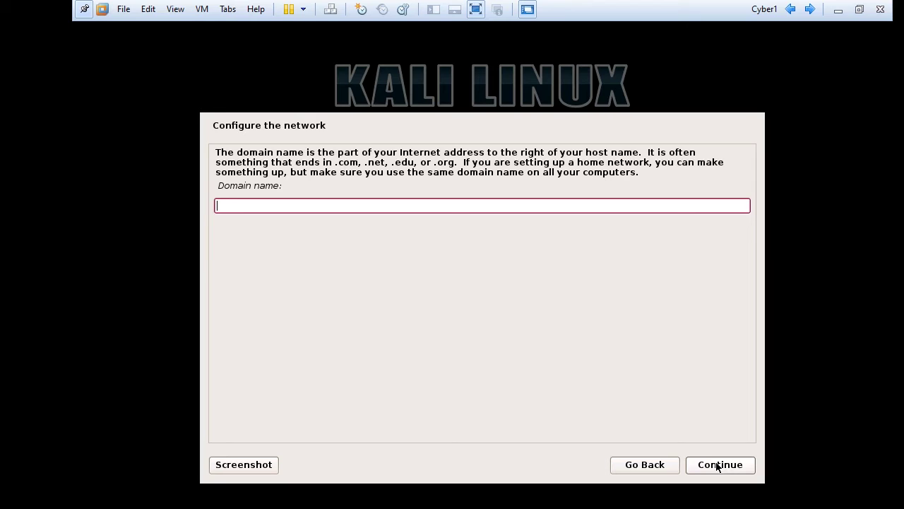
{"action": "left_click", "coordinate": [717, 464]}
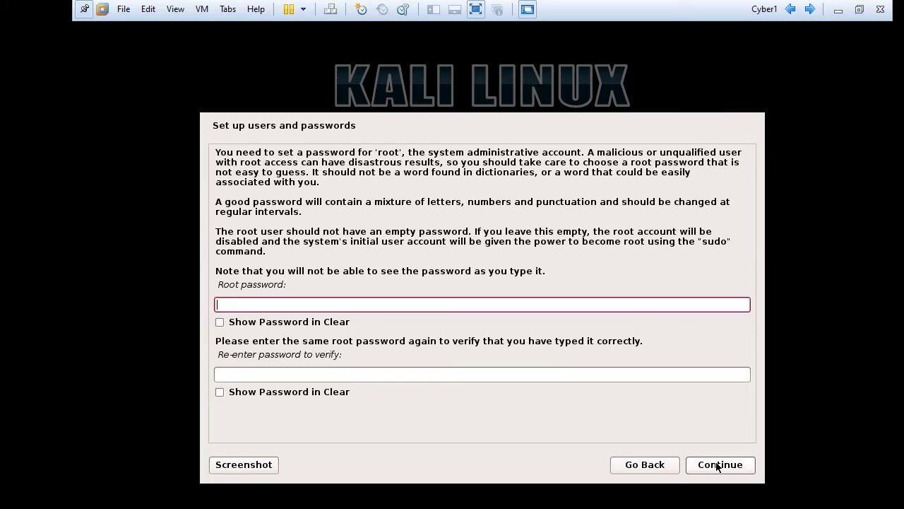
- Enter the root password and fill in its confirmation field
{"action": "type", "text": "toor12345"}
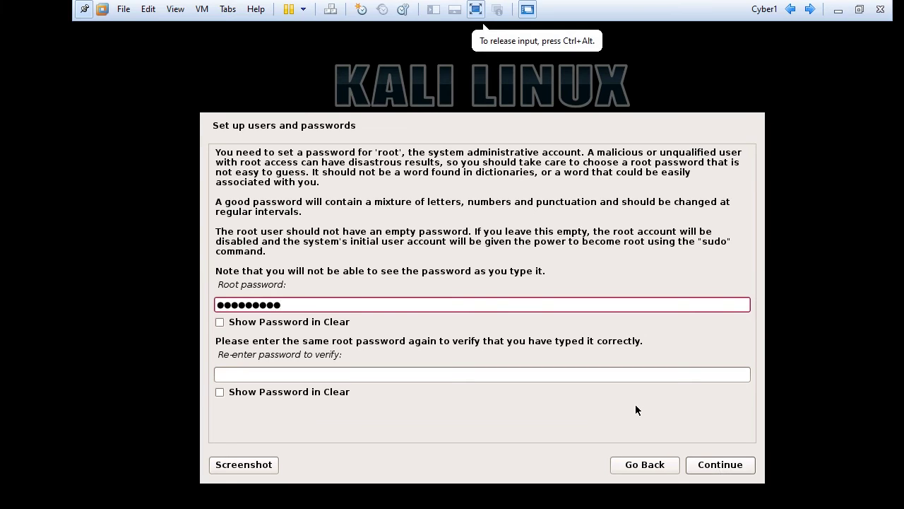
{"action": "left_click", "coordinate": [559, 376]}
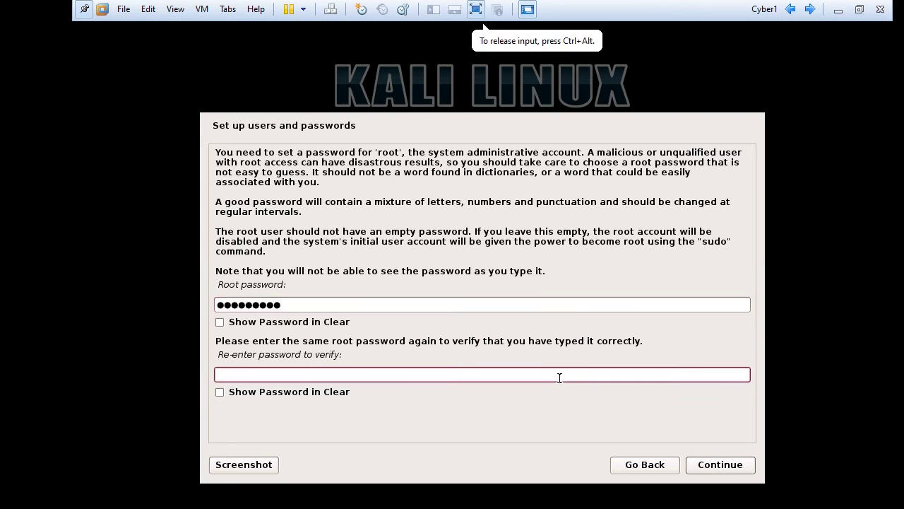
{"action": "type", "text": "toor1234"}
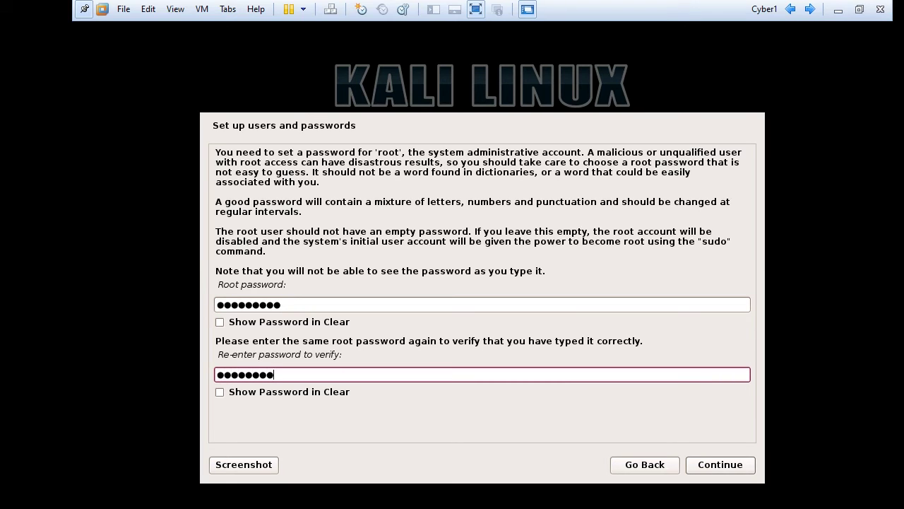
{"action": "key", "text": "BackSpace"}
{"action": "key", "text": "BackSpace"}
{"action": "key", "text": "BackSpace"}
{"action": "key", "text": "BackSpace"}
{"action": "key", "text": "BackSpace"}
{"action": "key", "text": "BackSpace"}
{"action": "key", "text": "BackSpace"}
{"action": "key", "text": "BackSpace"}
{"action": "type", "text": "123456789"}
- Retype the root password, check it with Show Password in Clear, and continue
{"action": "left_click", "coordinate": [446, 305]}
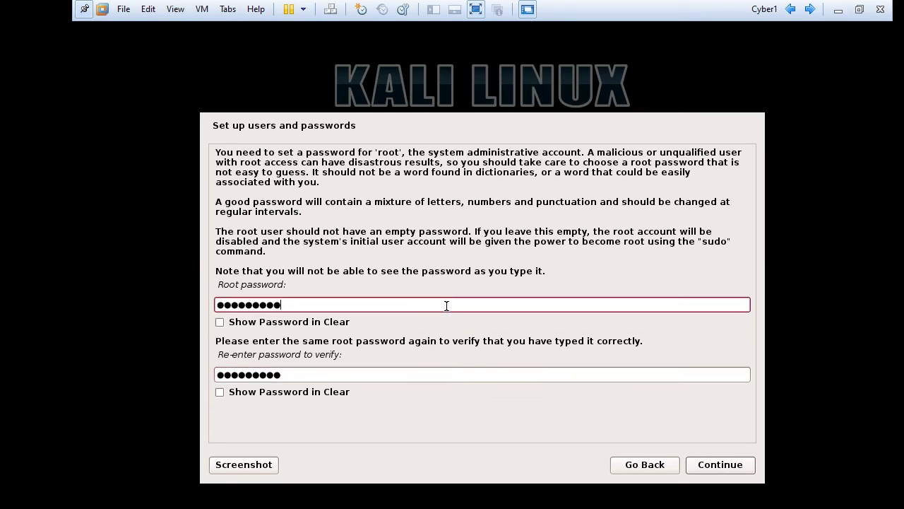
{"action": "key", "text": "BackSpace"}
{"action": "key", "text": "BackSpace"}
{"action": "key", "text": "BackSpace"}
{"action": "key", "text": "BackSpace"}
{"action": "key", "text": "BackSpace"}
{"action": "key", "text": "BackSpace"}
{"action": "key", "text": "BackSpace"}
{"action": "key", "text": "BackSpace"}
{"action": "key", "text": "BackSpace"}
{"action": "type", "text": "t********"}
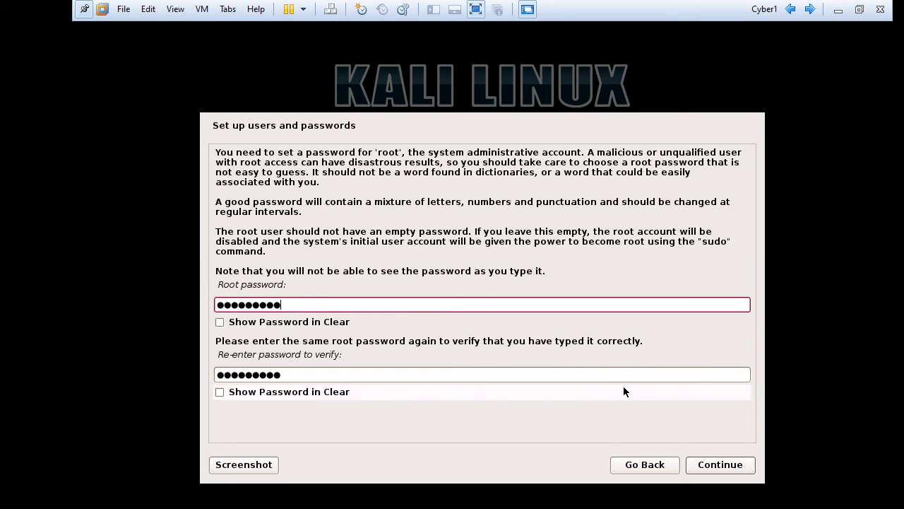
{"action": "left_click", "coordinate": [214, 382]}
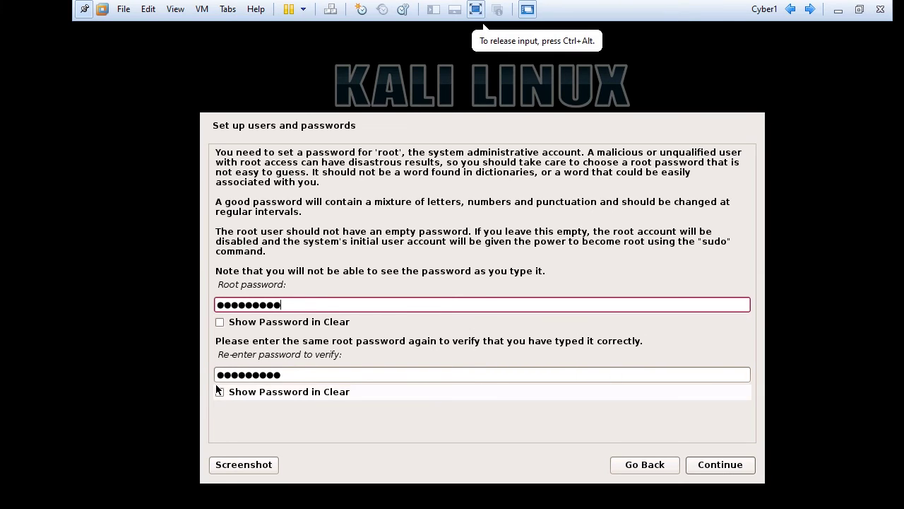
{"action": "left_click", "coordinate": [221, 392]}
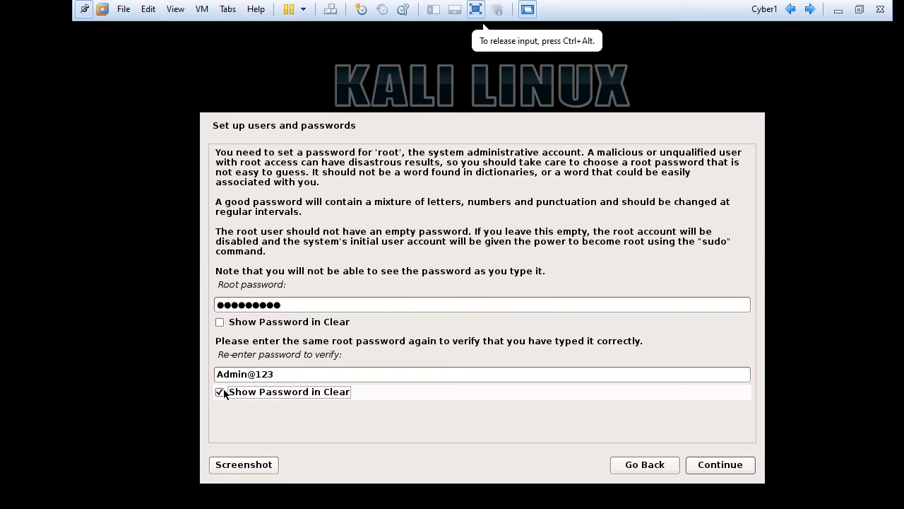
{"action": "left_click", "coordinate": [221, 393]}
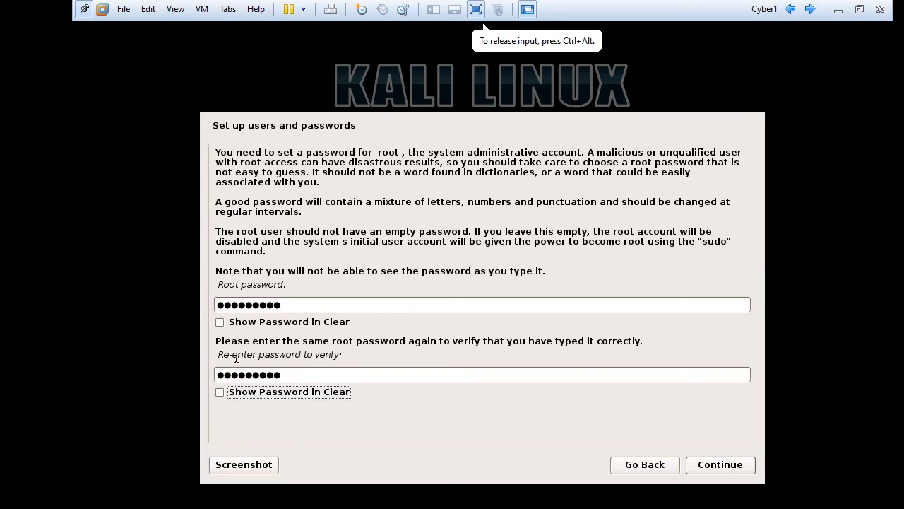
{"action": "left_click", "coordinate": [709, 470]}
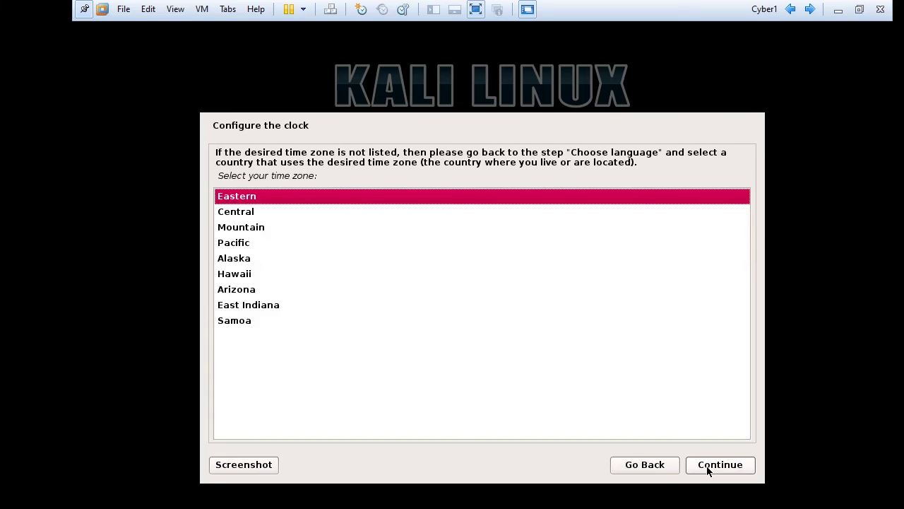
- Keep the Eastern time zone and continue to Partition disks
{"action": "left_click", "coordinate": [742, 468]}
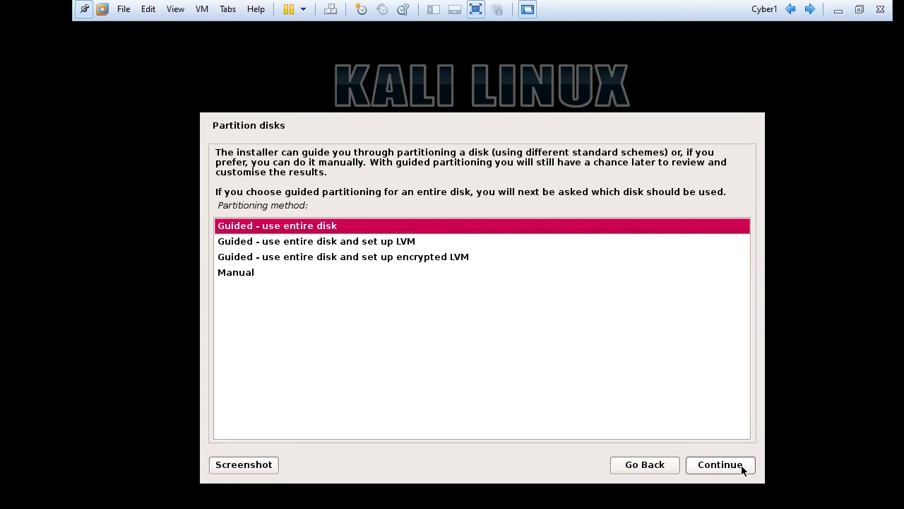
- Guided-partition the whole sda disk into one partition and approve writing changes
{"action": "left_click", "coordinate": [727, 477]}
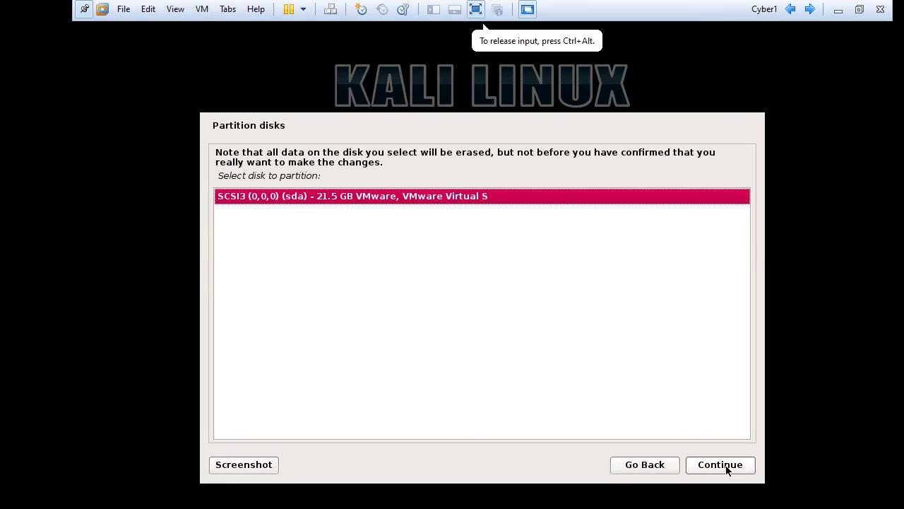
{"action": "left_click", "coordinate": [721, 464]}
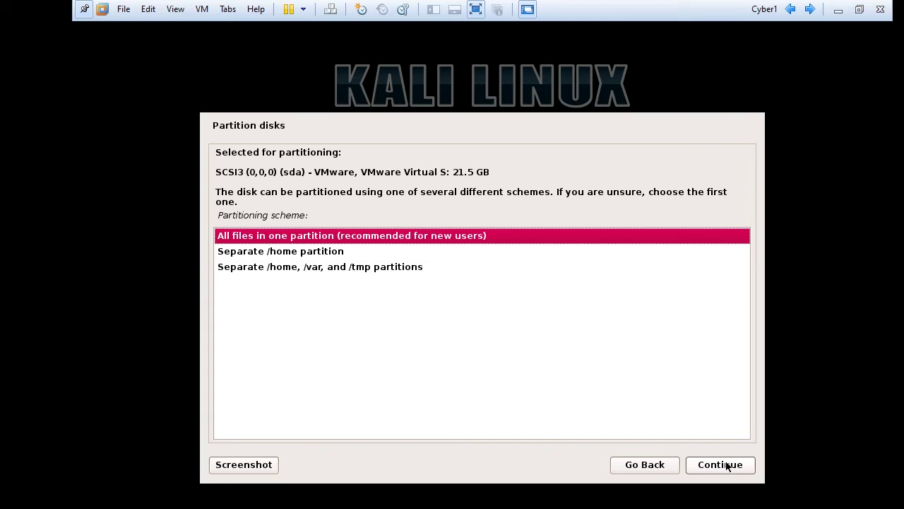
{"action": "left_click", "coordinate": [720, 464]}
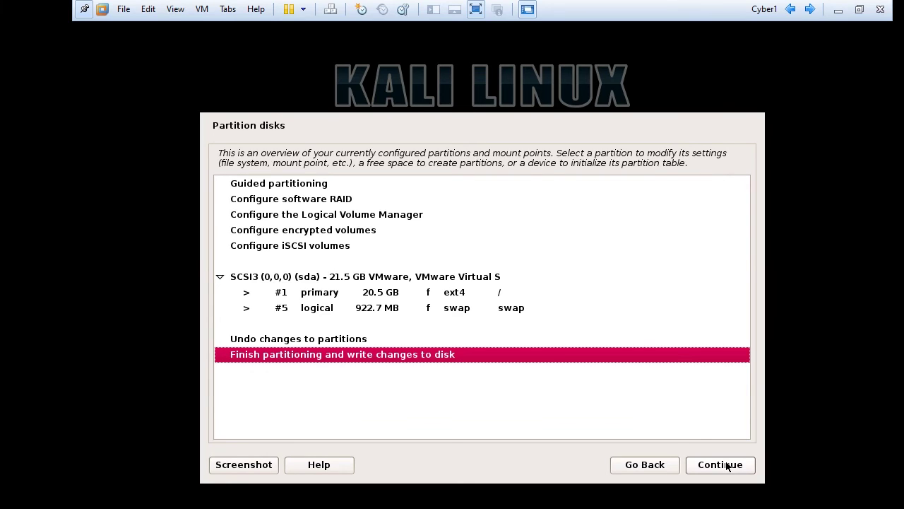
{"action": "left_click", "coordinate": [721, 465]}
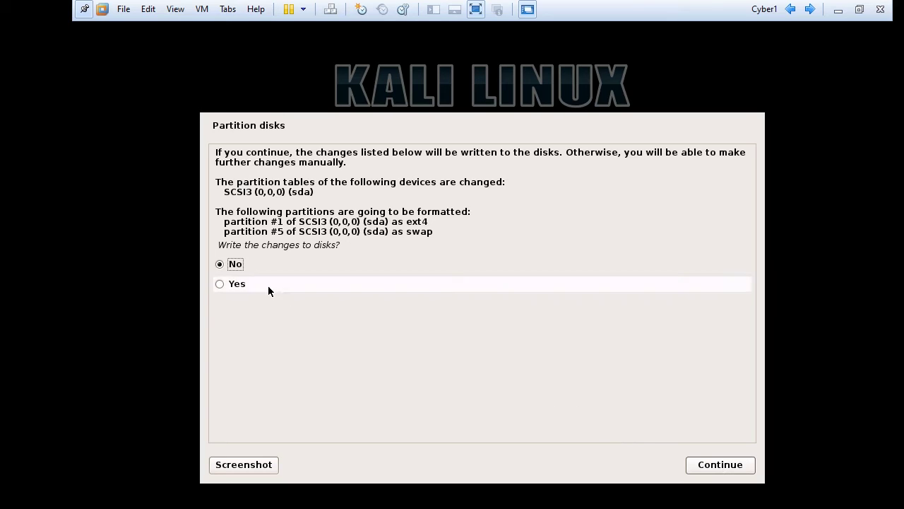
{"action": "left_click", "coordinate": [232, 284]}
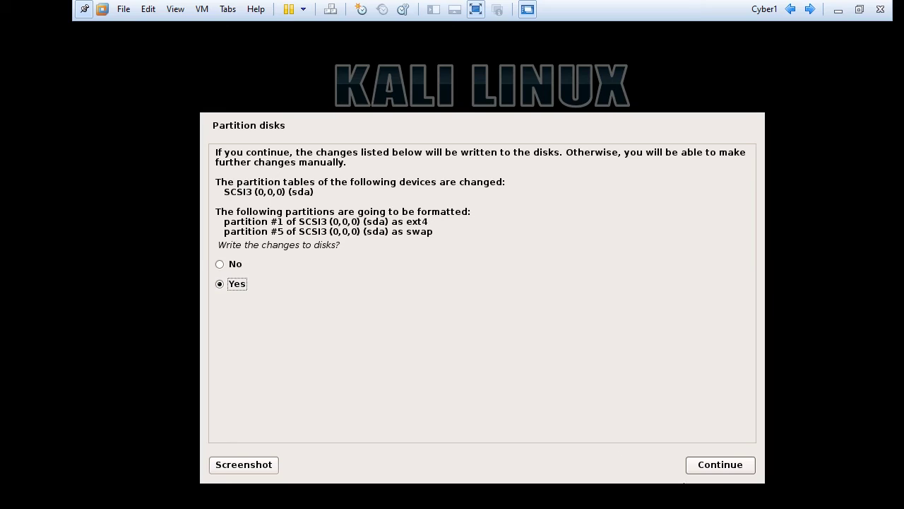
{"action": "left_click", "coordinate": [719, 470]}
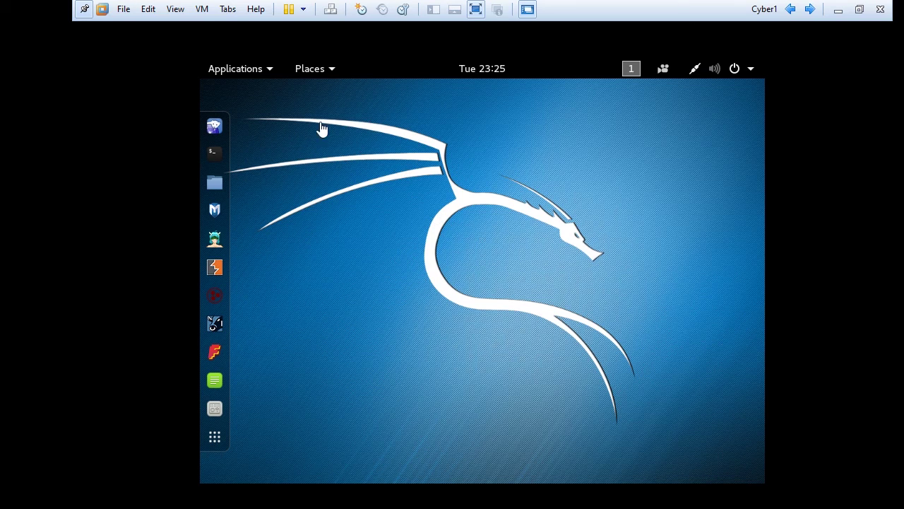
- Search 'ter' in the Kali Activities overview and launch Terminal
{"action": "left_click", "coordinate": [285, 226]}
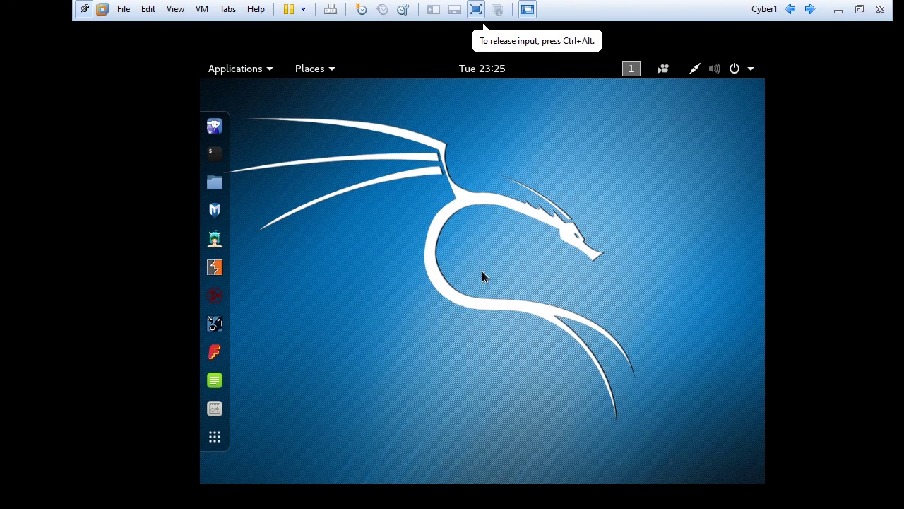
{"action": "key", "text": "super"}
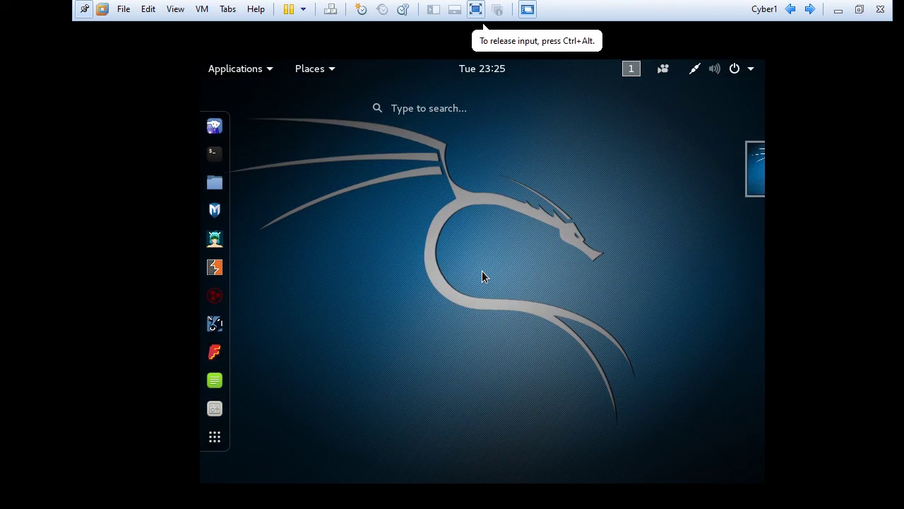
{"action": "type", "text": "ter"}
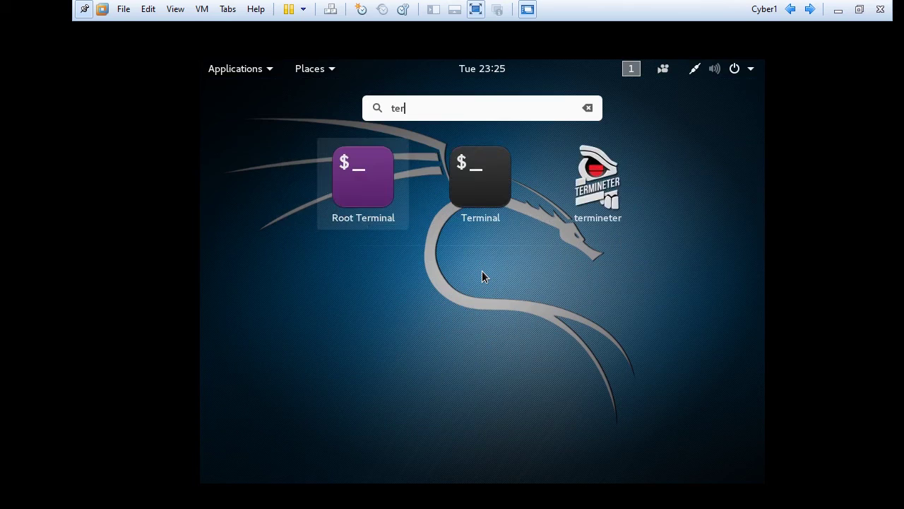
{"action": "key", "text": "Right"}
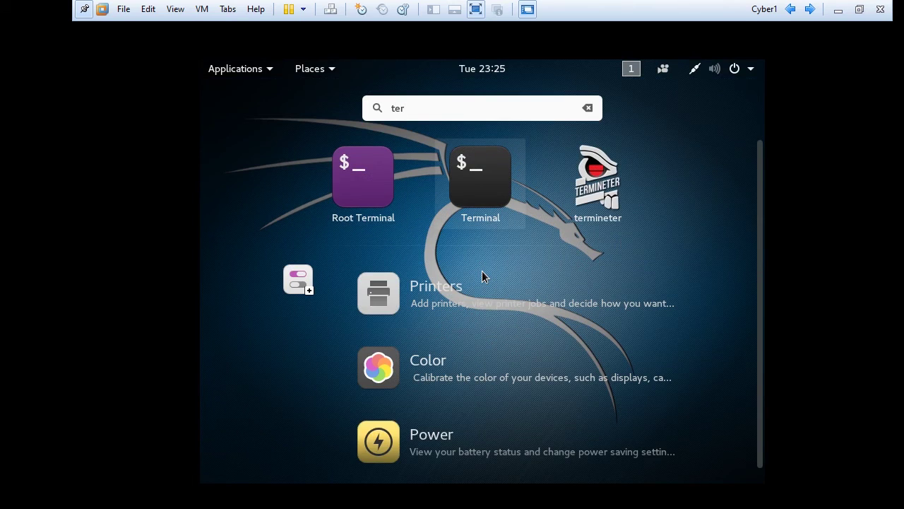
{"action": "key", "text": "Return"}
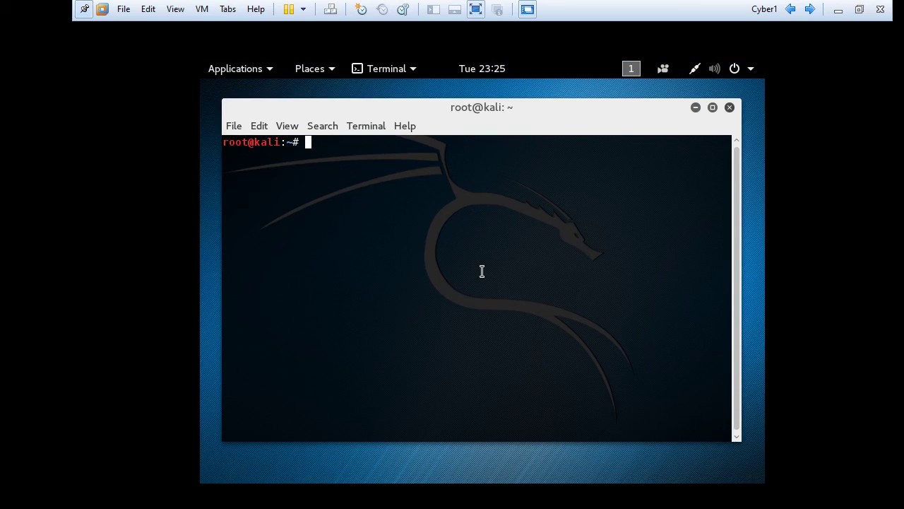
- Run help and ls in the terminal to list the home folder
{"action": "type", "text": "help"}
{"action": "key", "text": "Return"}
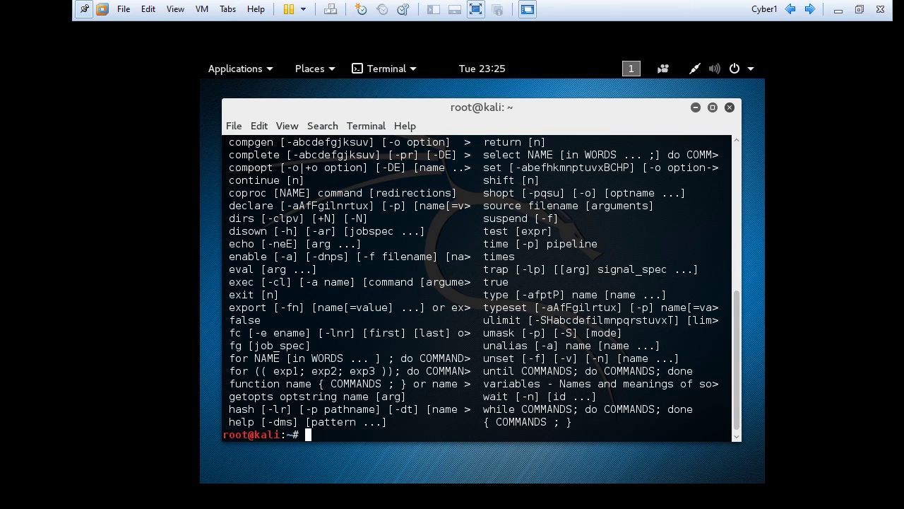
{"action": "type", "text": "ls"}
{"action": "key", "text": "Return"}
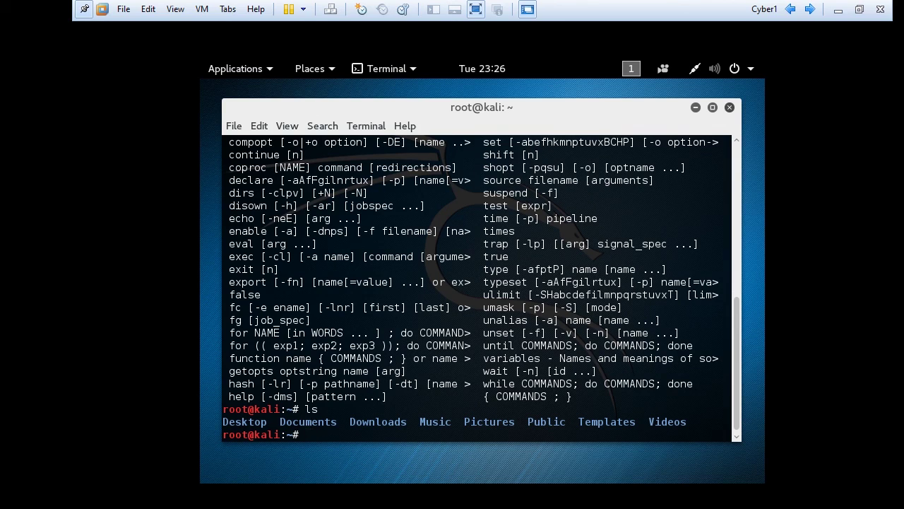
- Run cd Desktop, make the Mwagalwa folder with mkdir, then exit
{"action": "type", "text": "c"}
{"action": "type", "text": "d Desktop"}
{"action": "key", "text": "Return"}
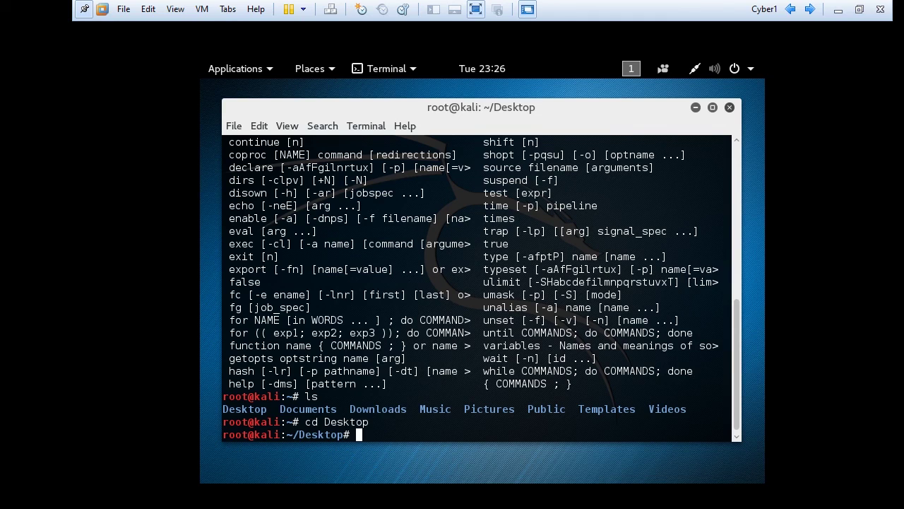
{"action": "type", "text": "mkdir M"}
{"action": "type", "text": "galwa"}
{"action": "key", "text": "Return"}
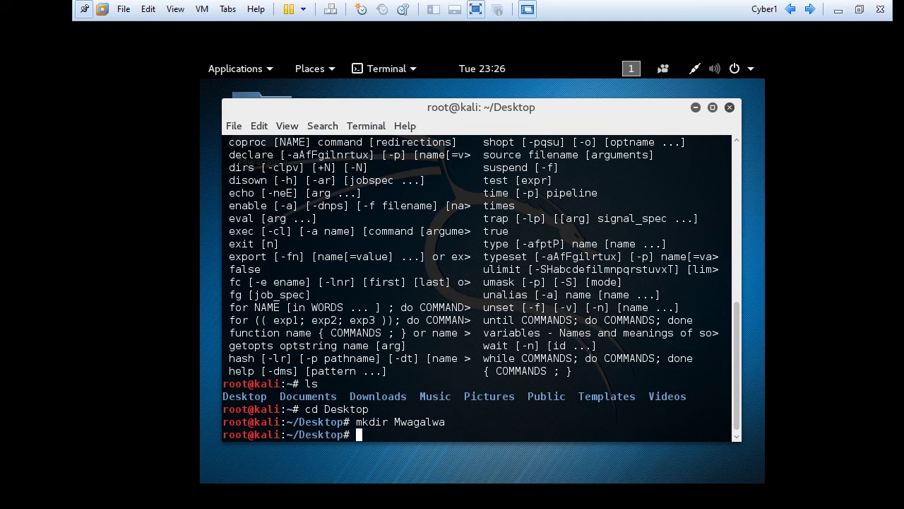
{"action": "type", "text": "exit"}
- Run exit to close the Kali terminal, revealing the Mwagalwa folder icon on the desktop
{"action": "key", "text": "Return"}
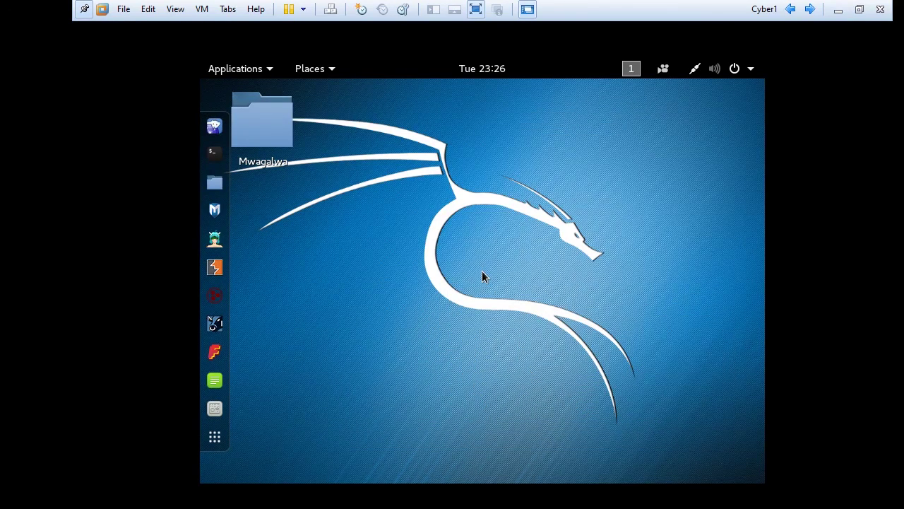